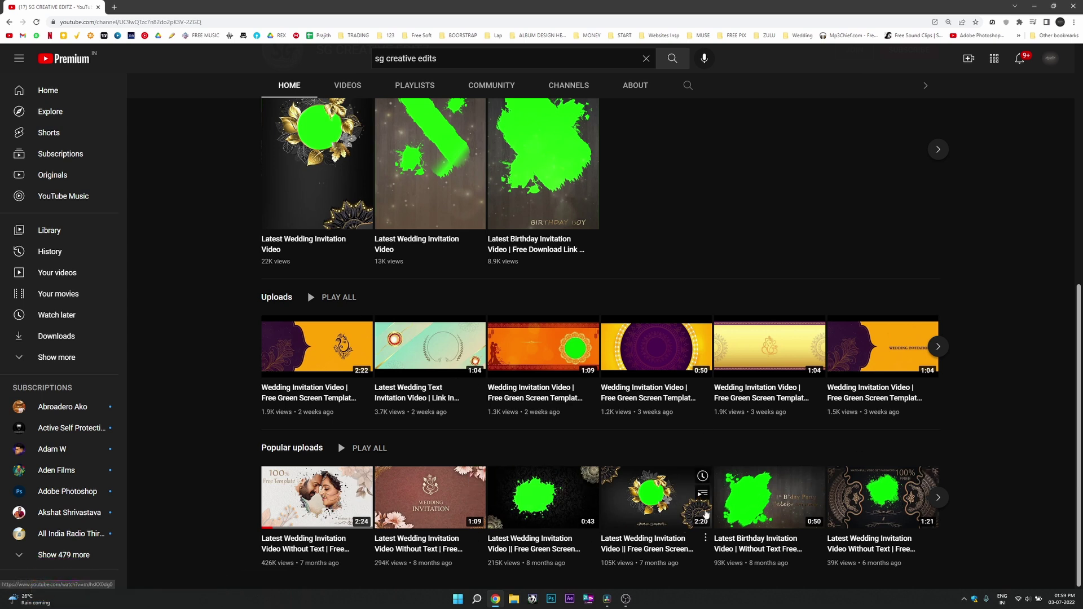
Step: Browse the SG Creative Editz wedding invitation templates, then minimize Chrome to reveal DaVinci Resolve
scroll(556, 505, "up", 1)
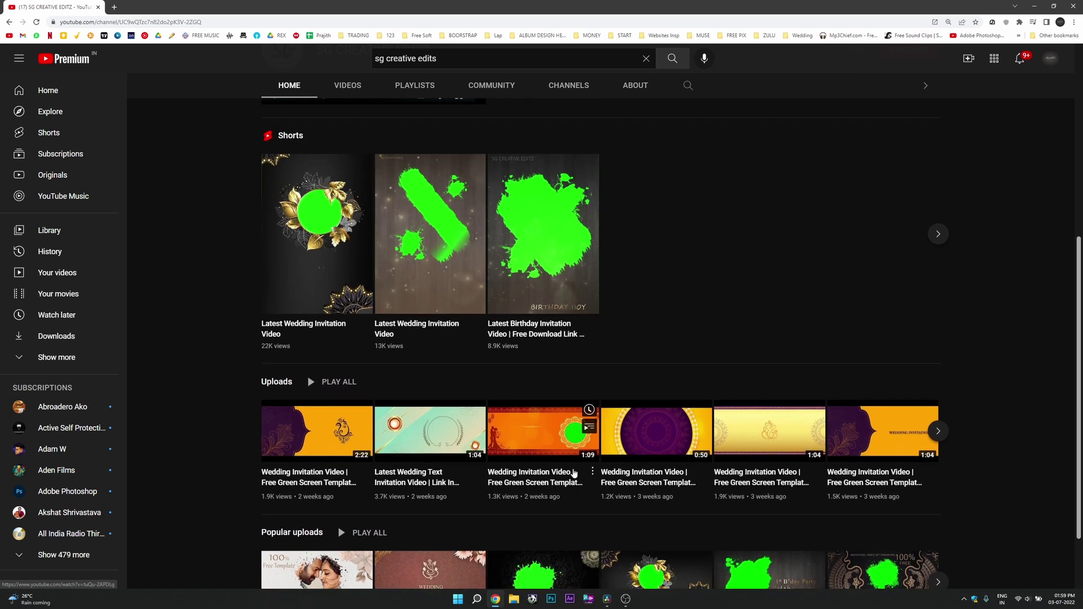
scroll(427, 266, "up", 5)
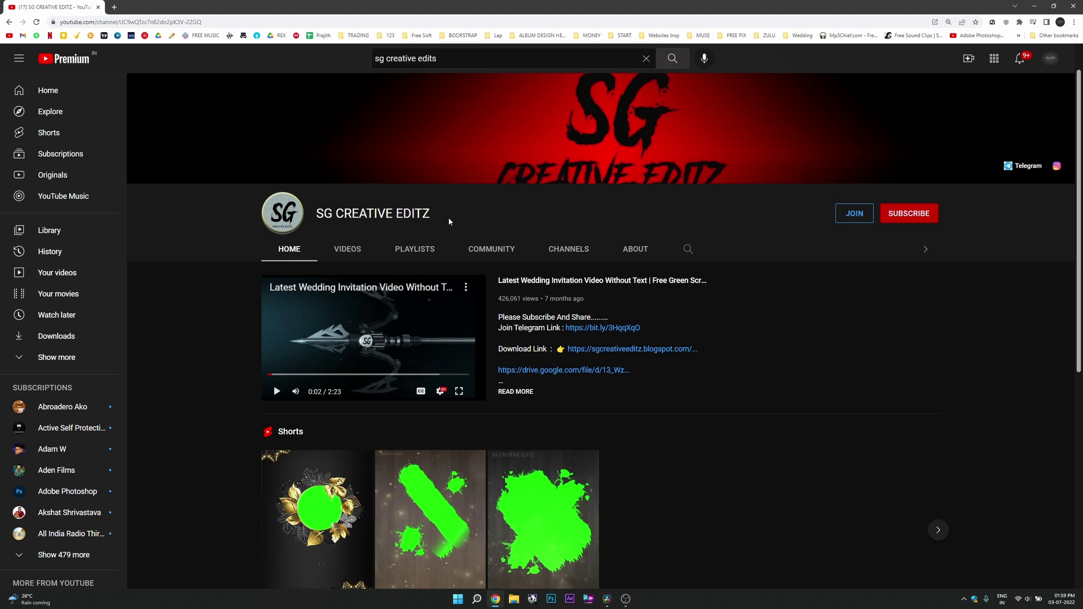
scroll(238, 521, "down", 3)
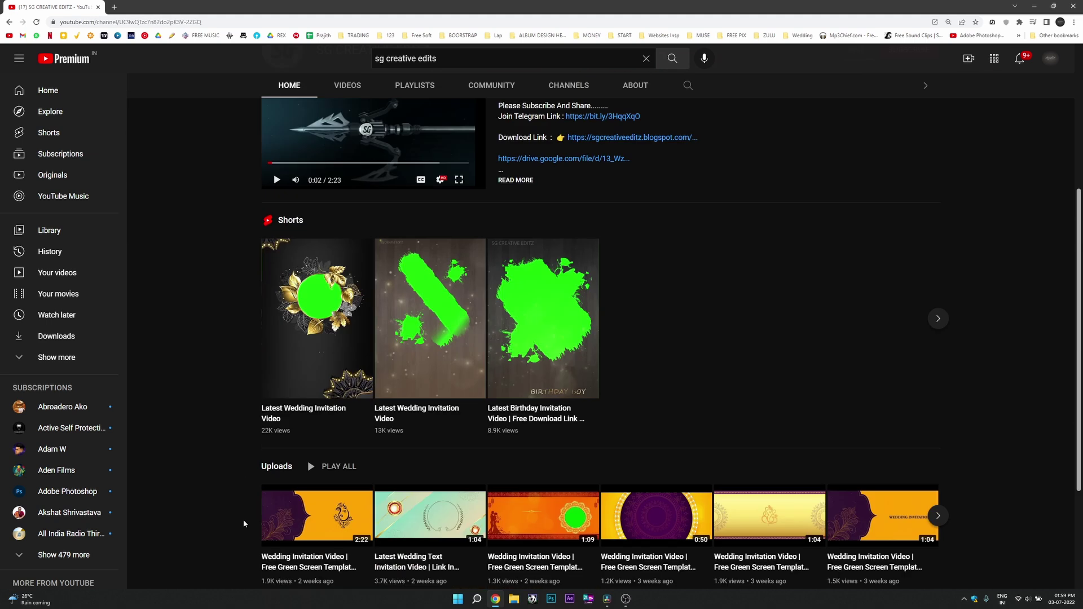
scroll(757, 341, "down", 3)
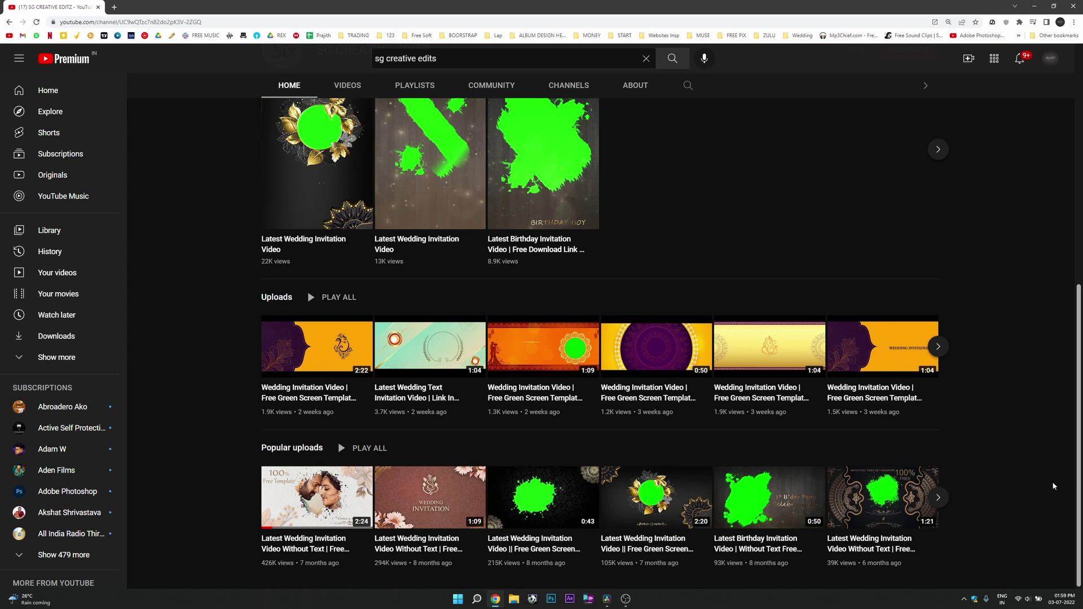
scroll(1053, 487, "up", 1)
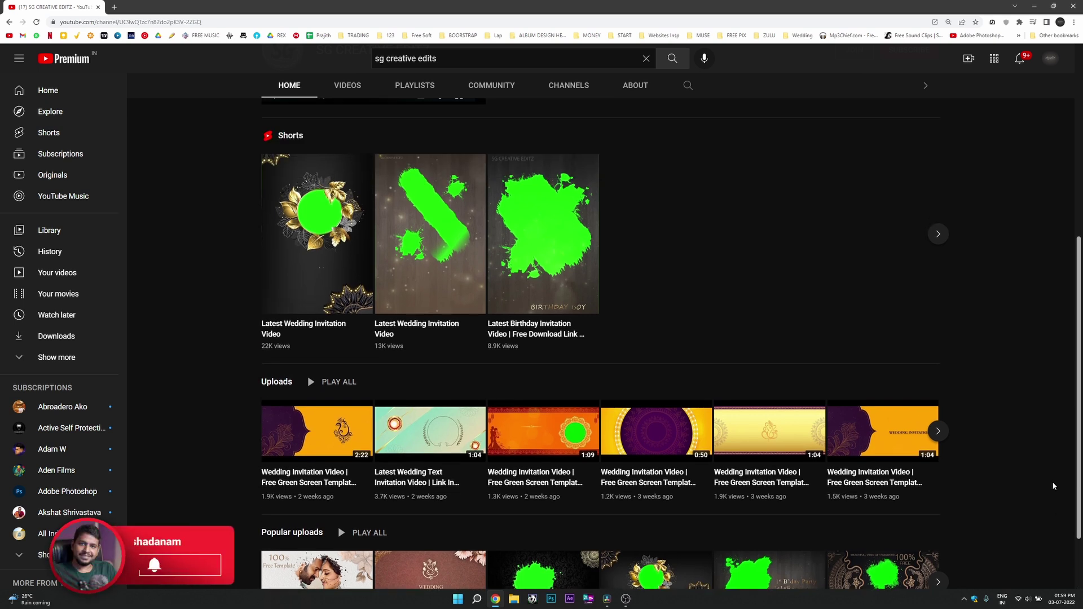
scroll(1054, 491, "down", 1)
scroll(1053, 495, "down", 1)
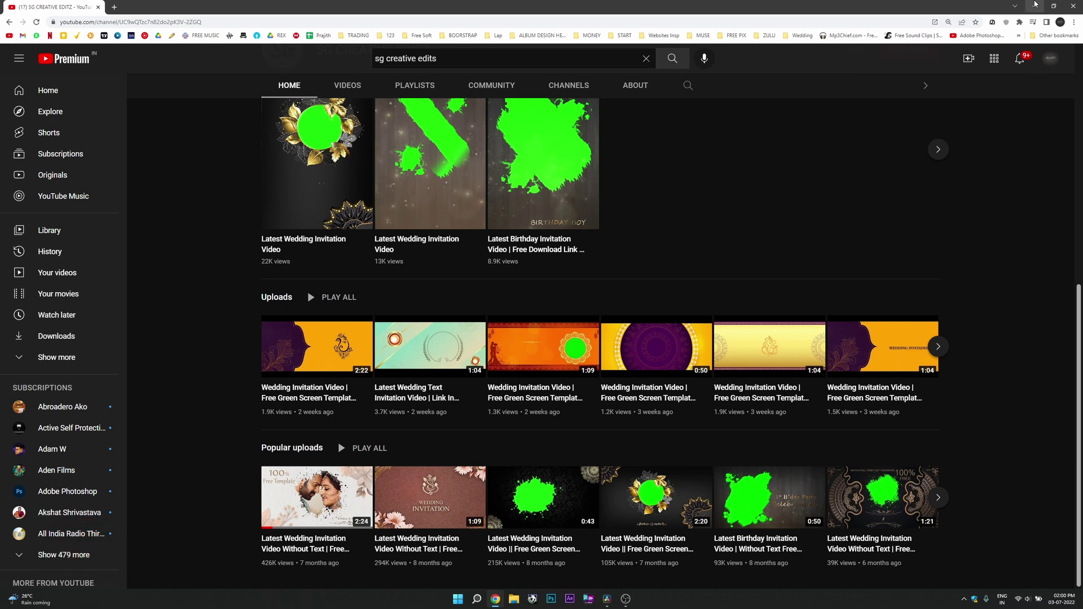
left_click(1036, 5)
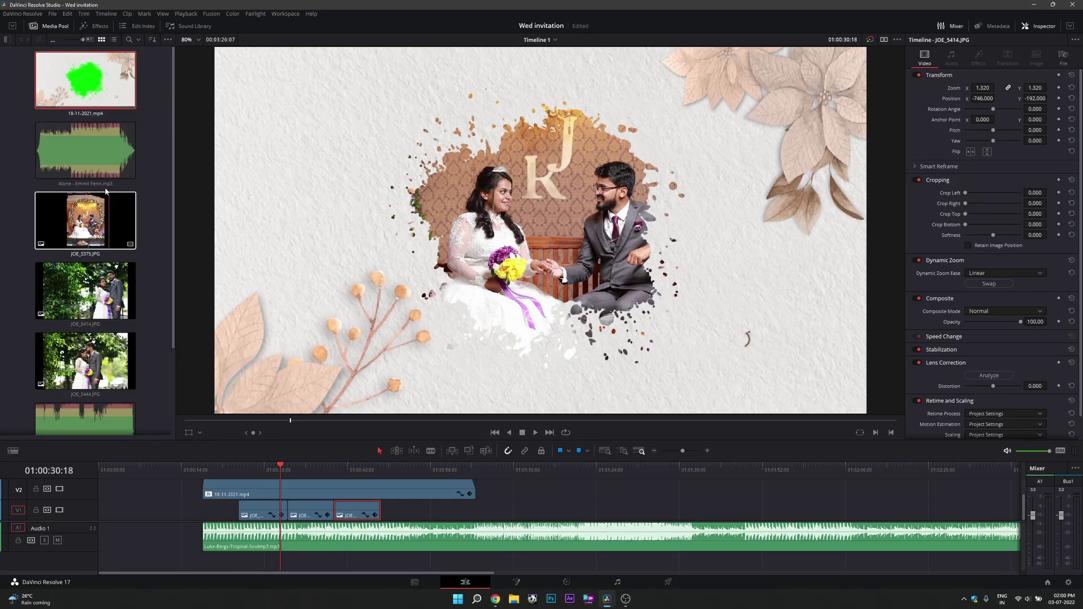
left_click(85, 79)
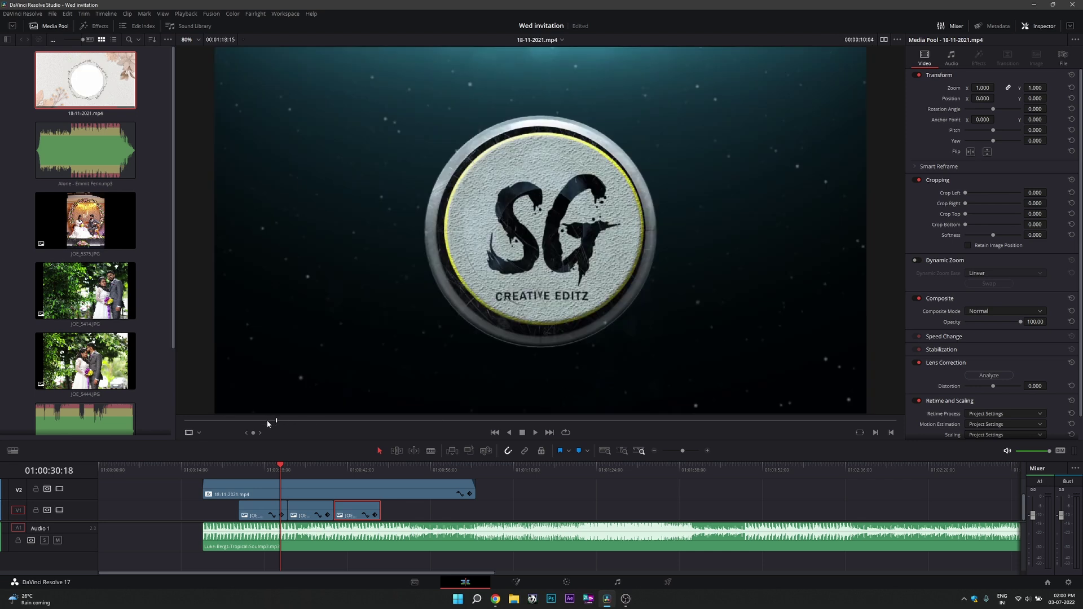
left_click_drag(270, 420, 419, 421)
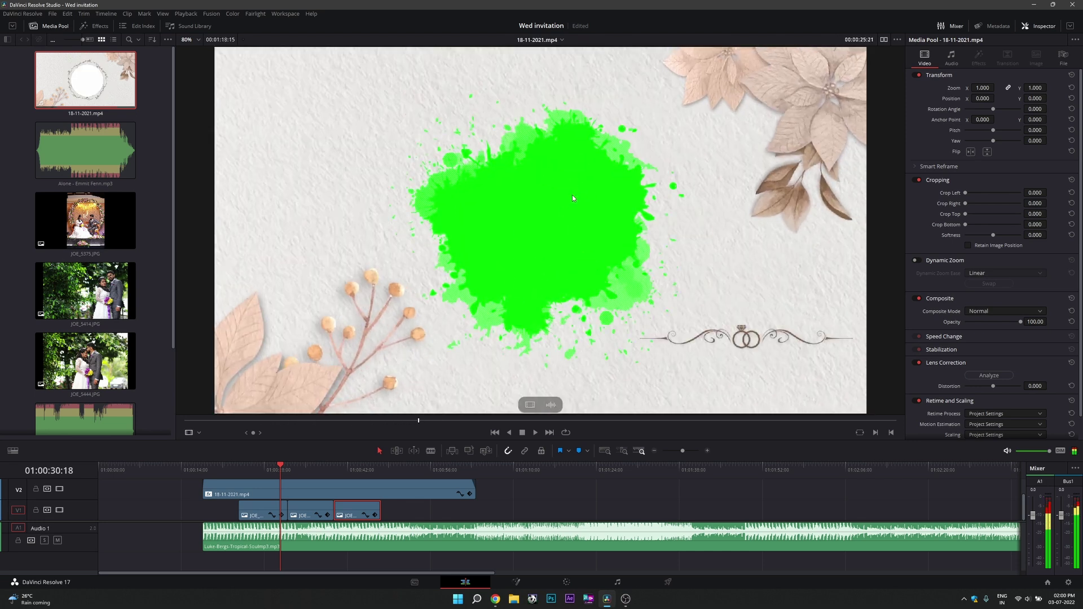
left_click_drag(438, 421, 449, 422)
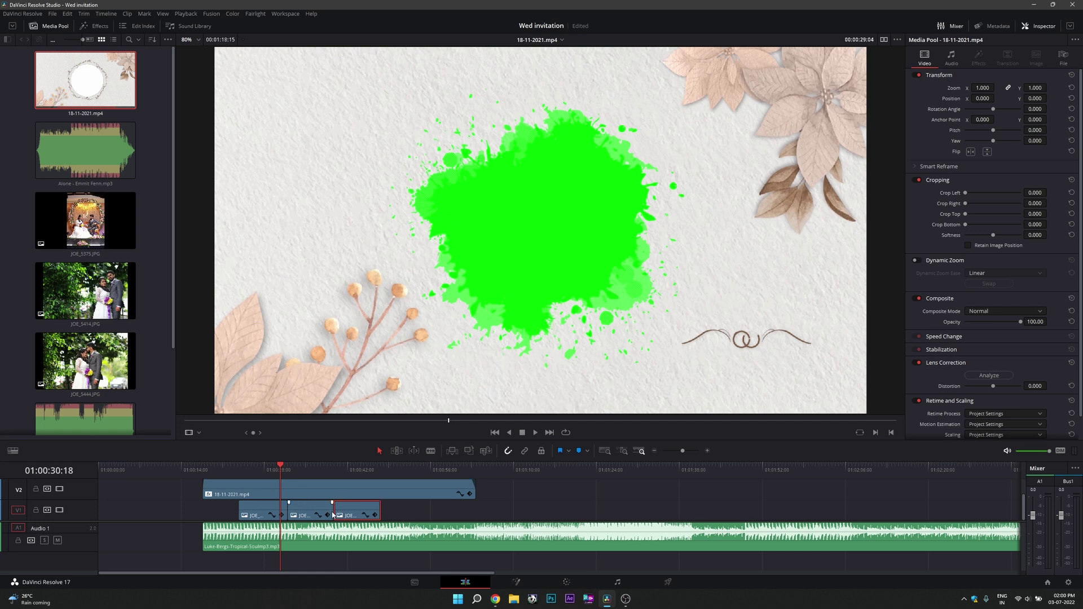
Step: Place another 18-11-2021.mp4 template clip on V2 after the existing clips
scroll(337, 538, "right", 5)
left_click(338, 538)
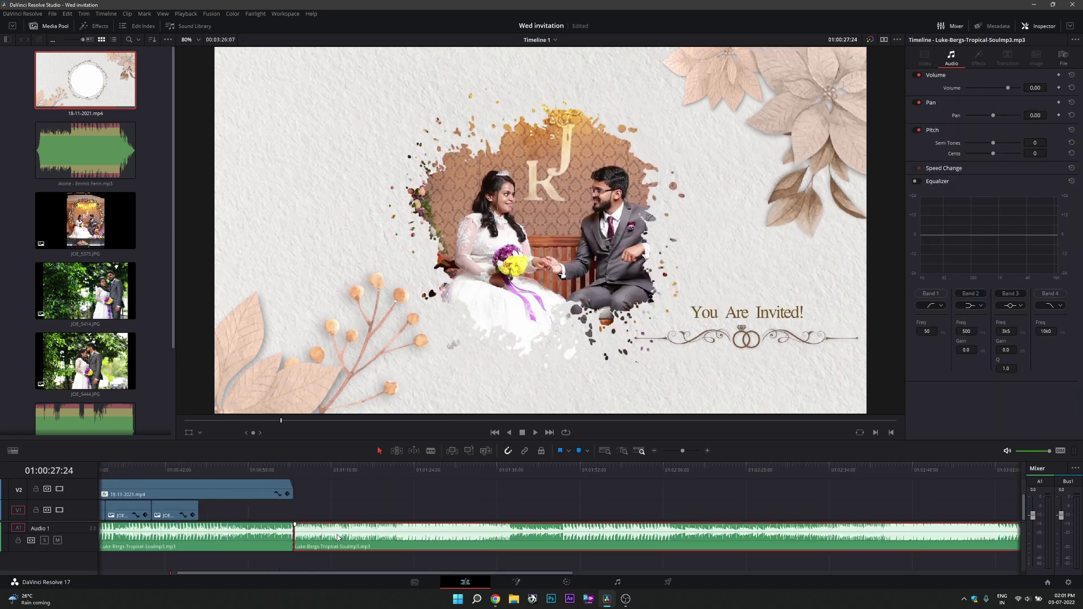
left_click_drag(374, 468, 382, 468)
scroll(462, 491, "up", 2)
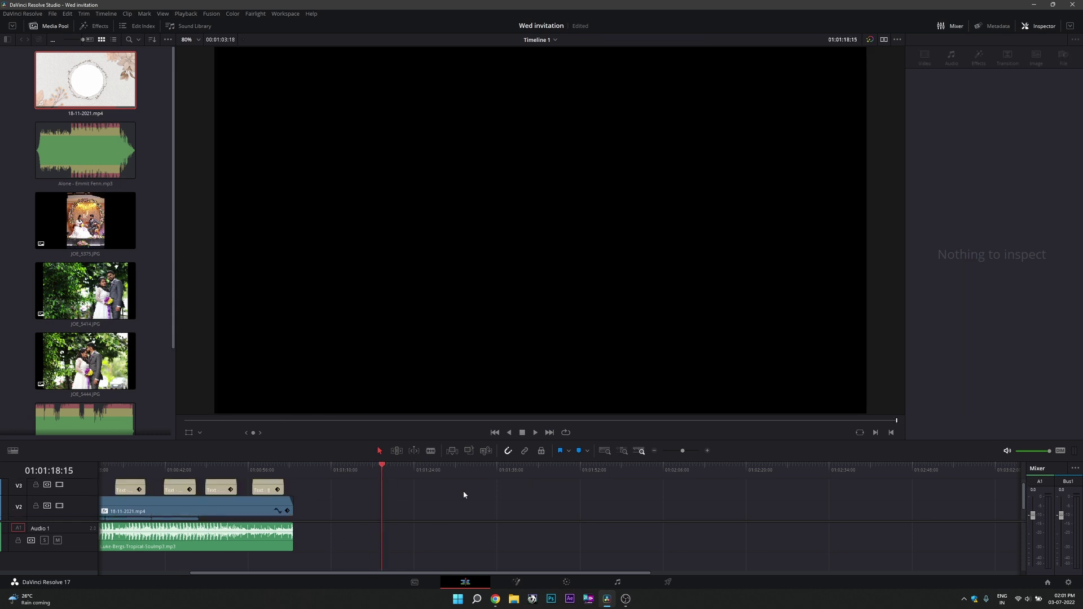
scroll(102, 218, "down", 3)
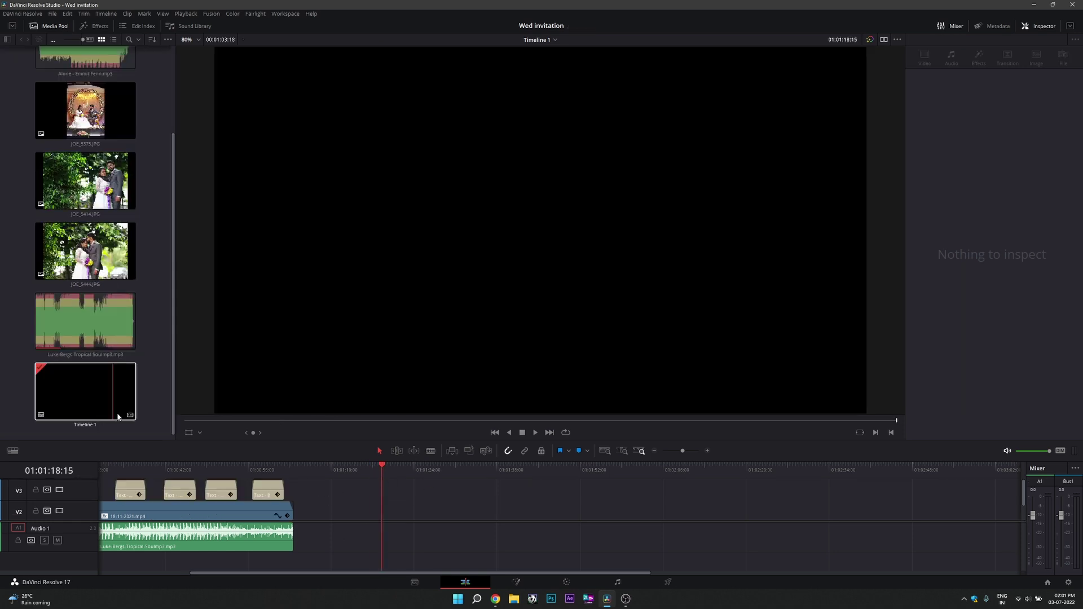
scroll(90, 222, "up", 3)
left_click_drag(85, 79, 368, 516)
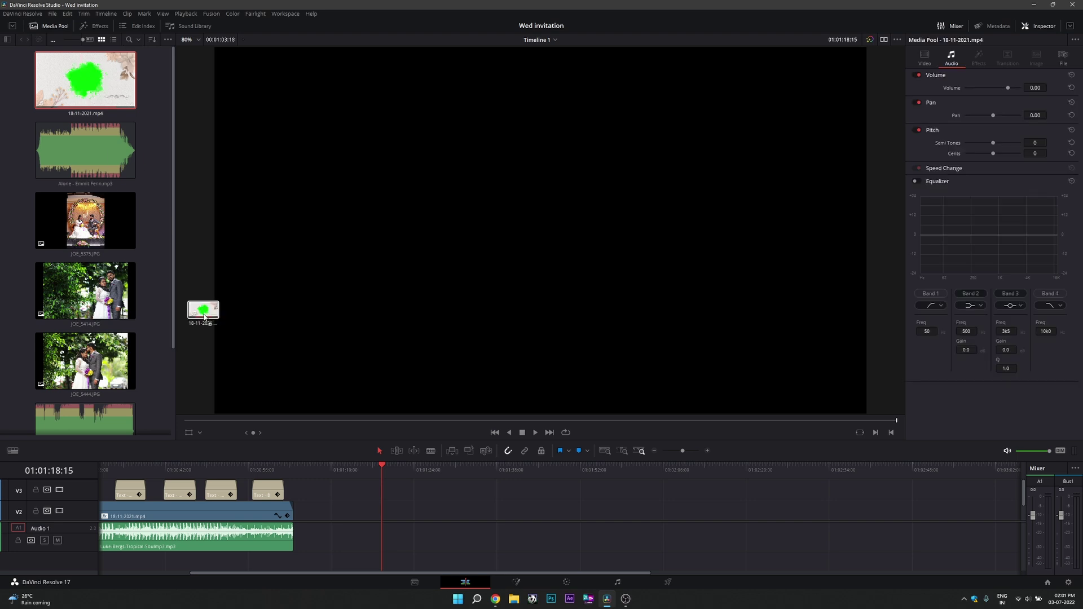
left_click_drag(375, 468, 484, 478)
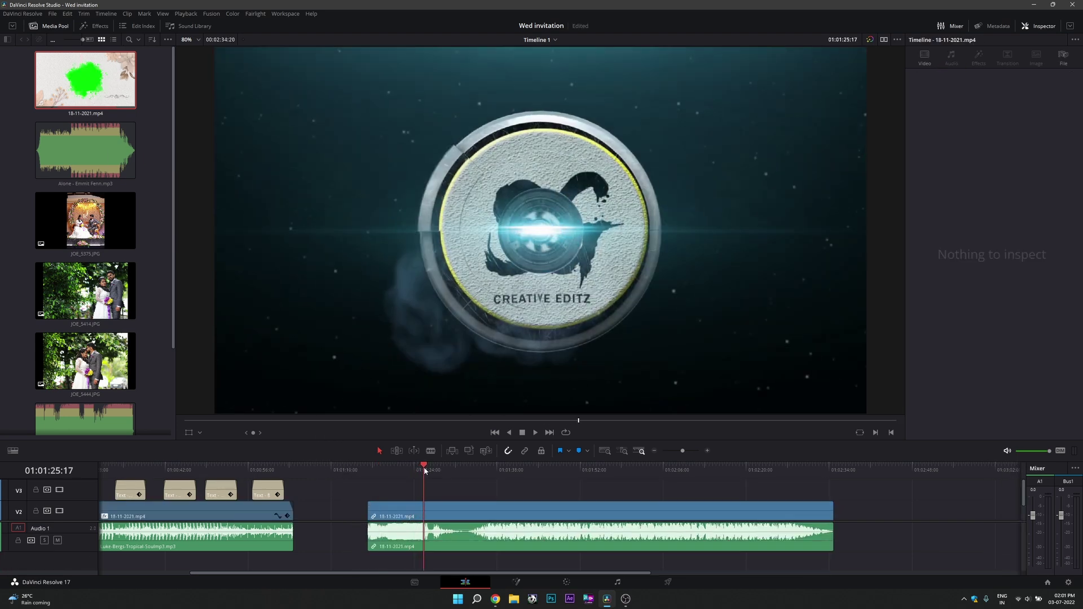
Step: Delete the clip's A1 audio and trim its start to the blank paper frame
left_click(536, 548)
key("Delete")
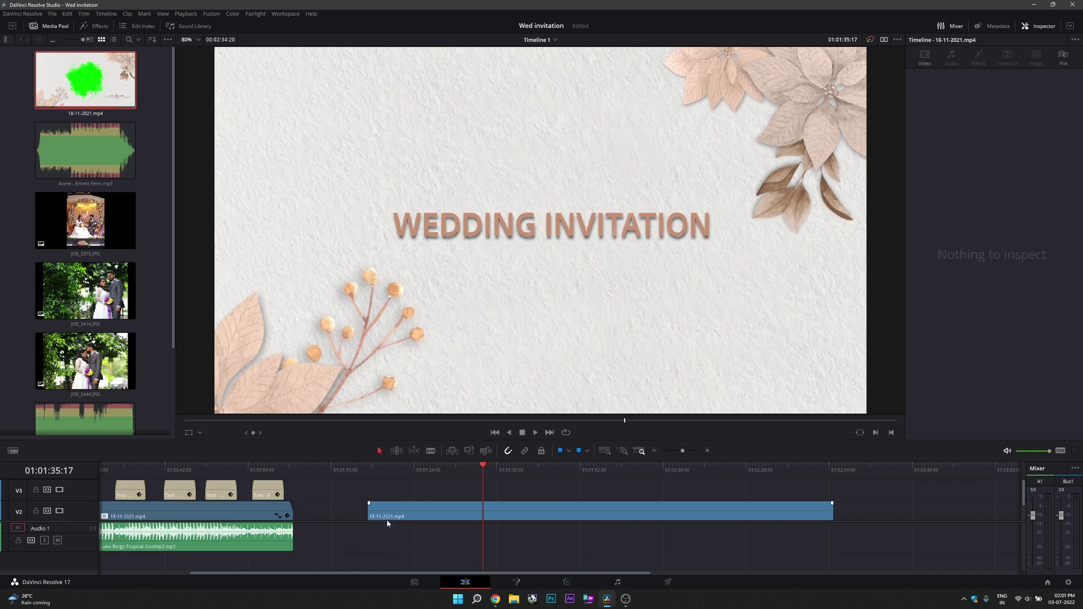
left_click_drag(476, 476, 469, 475)
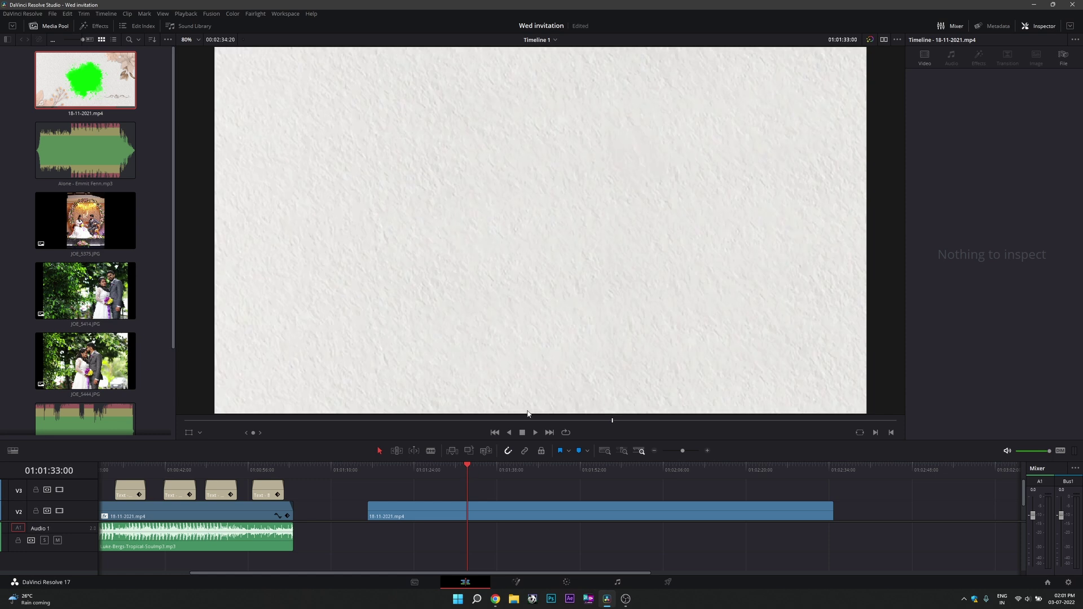
left_click_drag(370, 514, 469, 518)
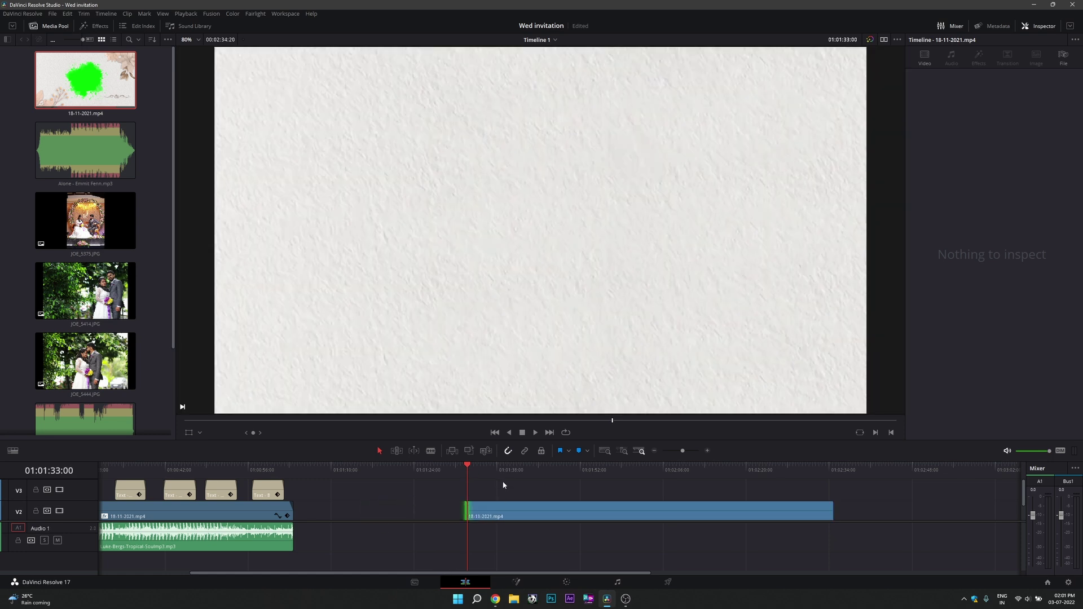
Step: Put the JOE_5375.JPG photo on V1 beneath the template clip
left_click(522, 511)
scroll(523, 509, "down", 1)
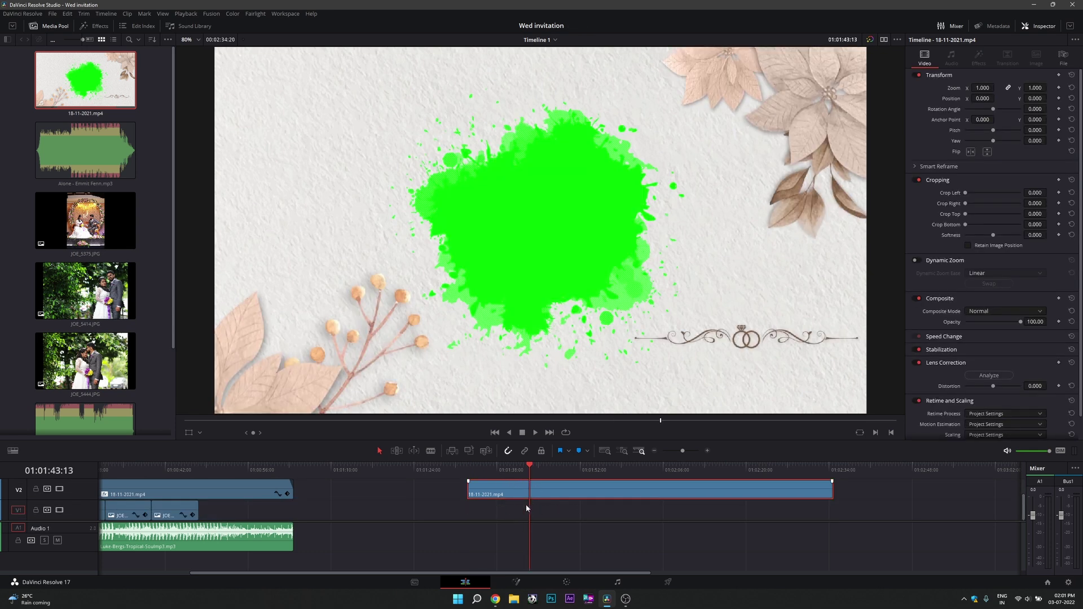
mouse_move(84, 220)
left_mouse_down()
mouse_move(472, 516)
mouse_move(502, 516)
left_mouse_up()
left_click(518, 476)
left_click_drag(518, 477, 515, 477)
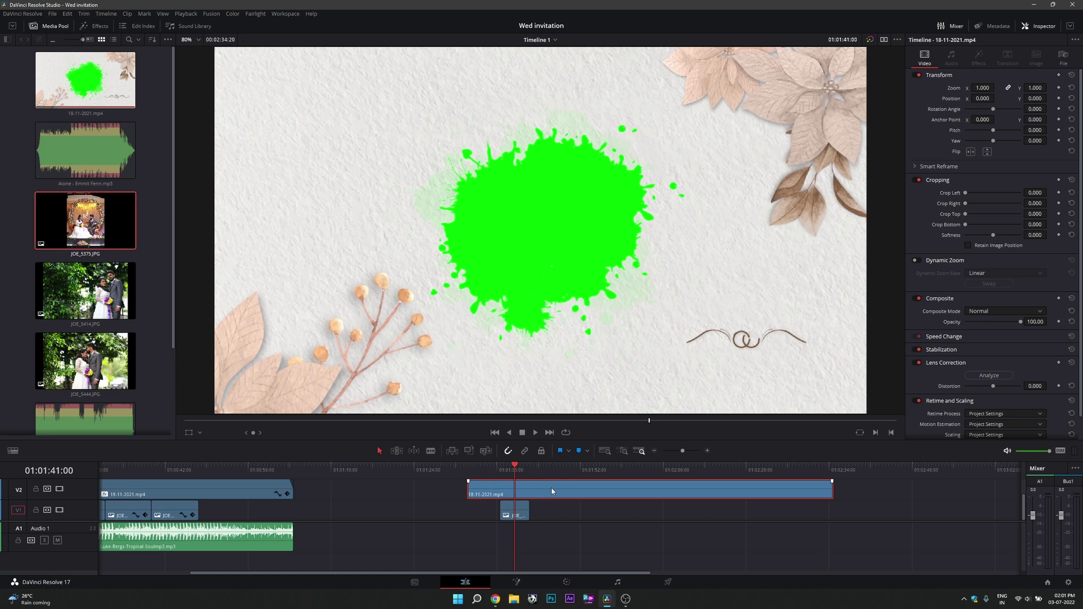
Step: With the template disabled, zoom the photo to 1.730, then re-enable the template
key("d")
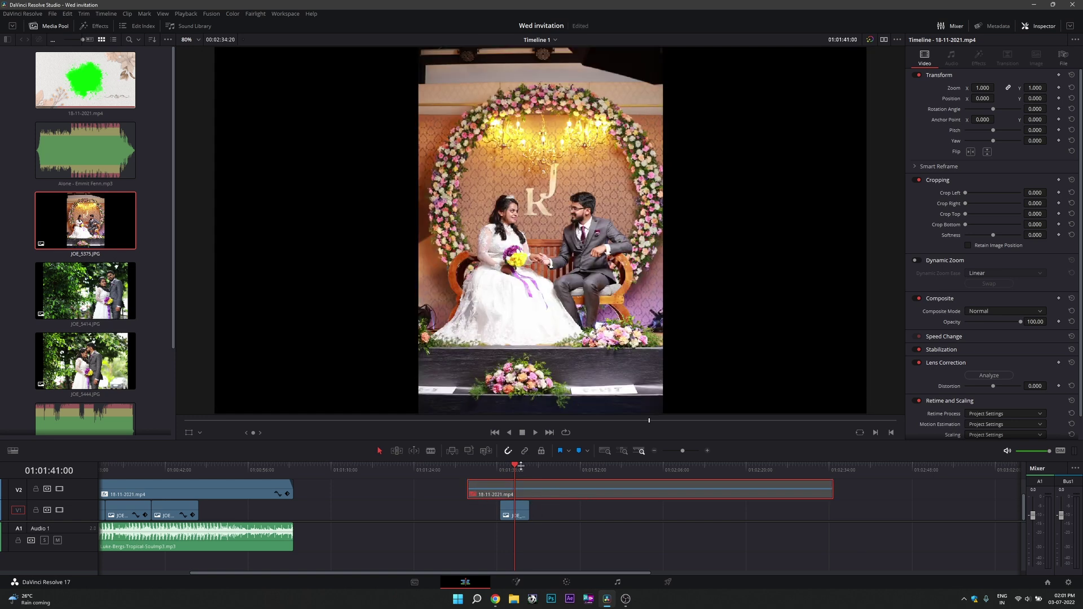
left_click(521, 511)
left_click_drag(984, 89, 997, 88)
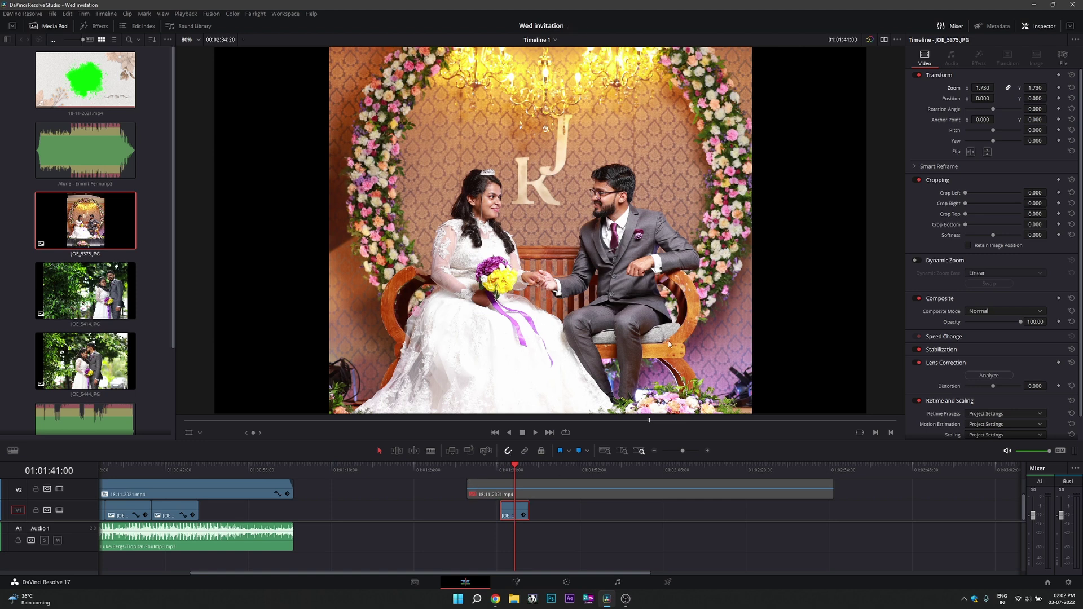
left_click(495, 490)
key("d")
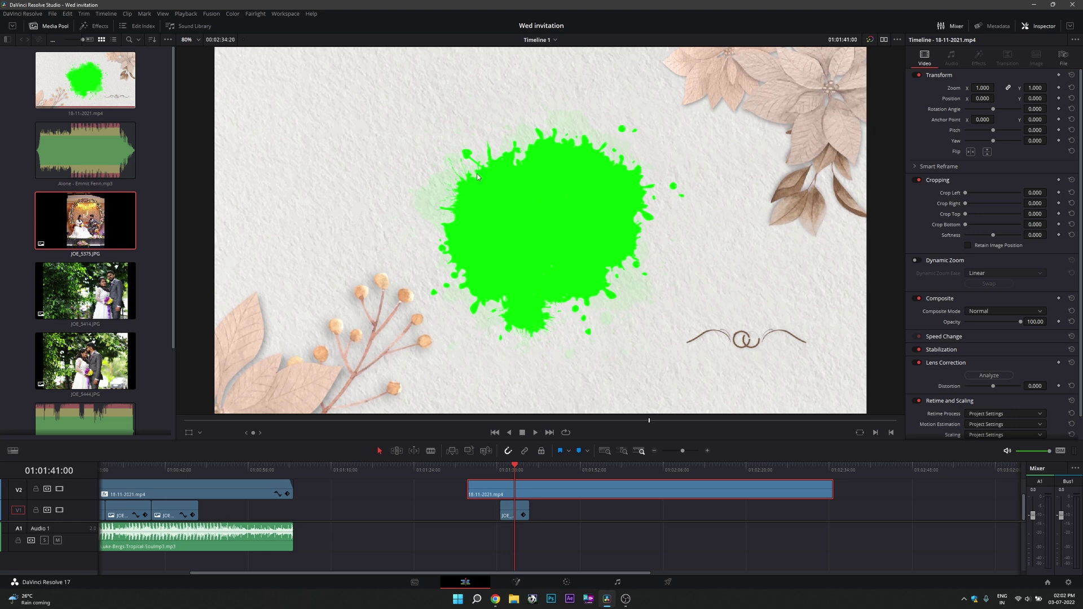
Step: Find 3D Keyer in the Open FX effects and apply it to the V2 splash clip
left_click(96, 27)
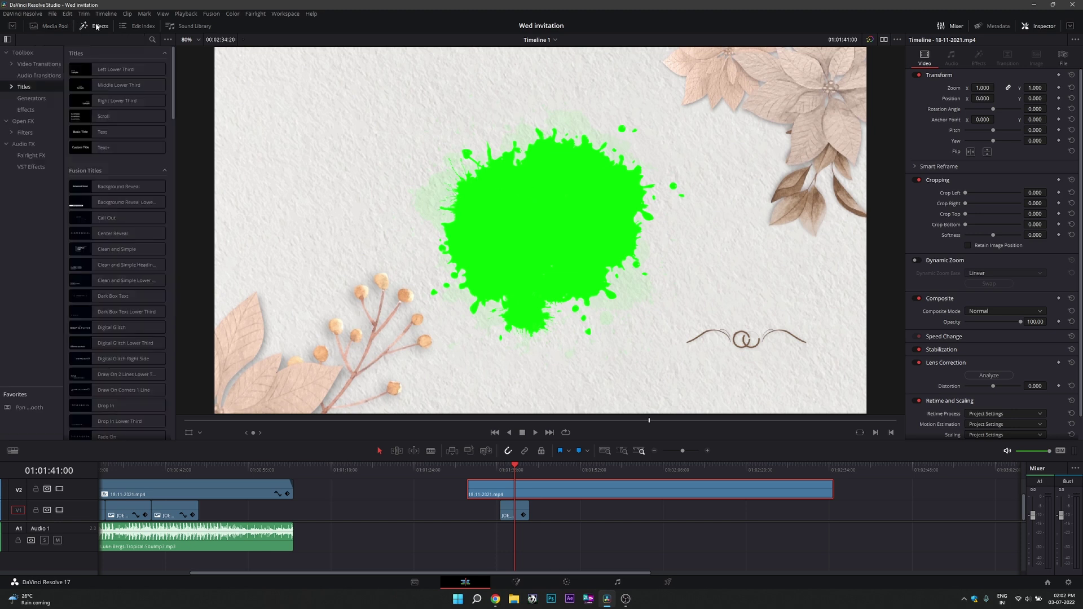
left_click(22, 122)
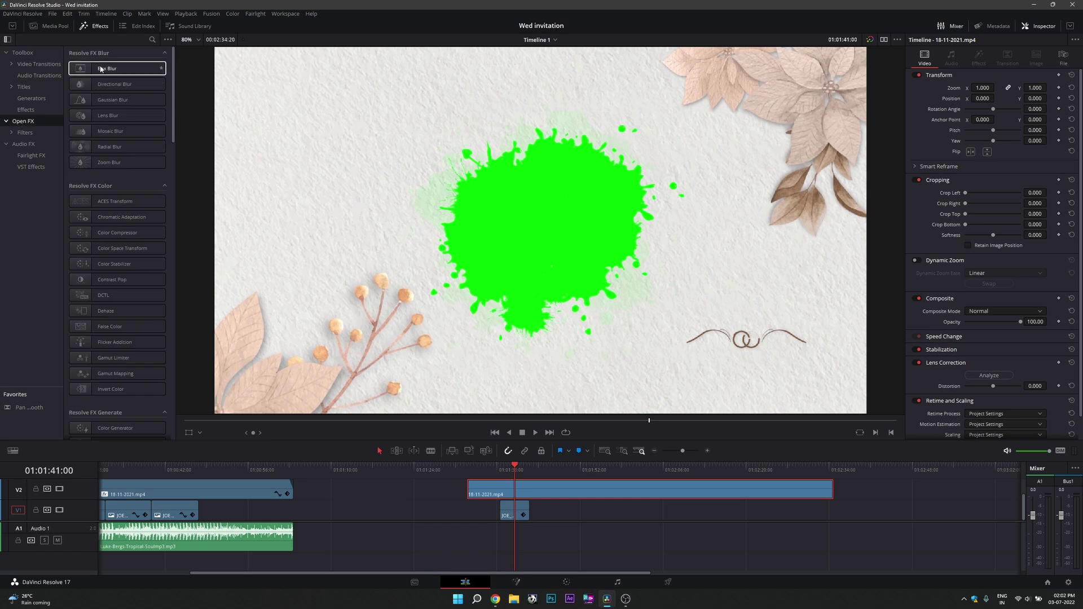
left_click(152, 40)
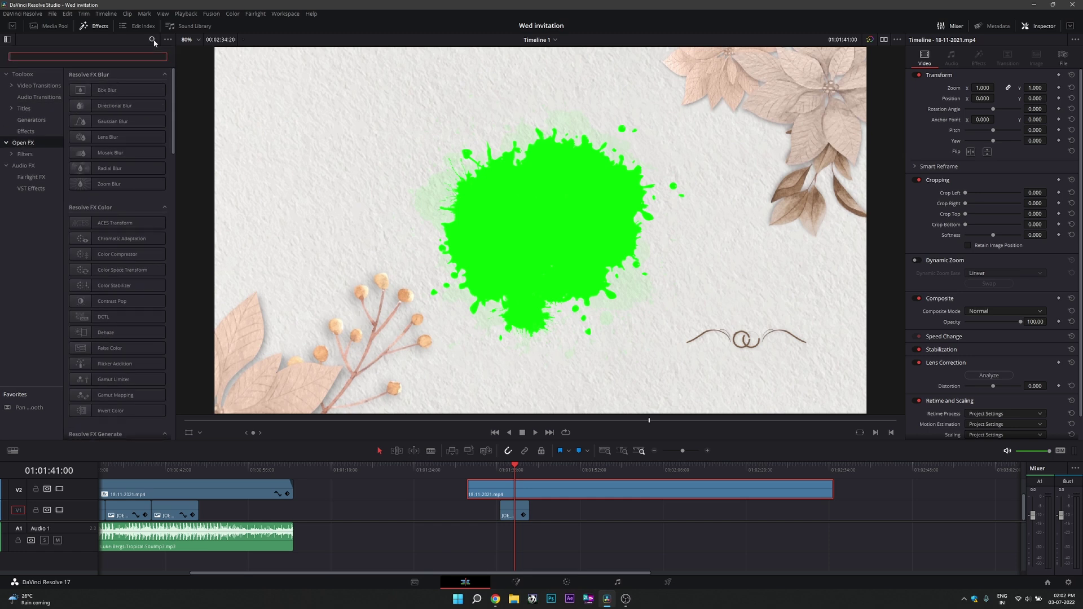
type("3d")
left_click(98, 92)
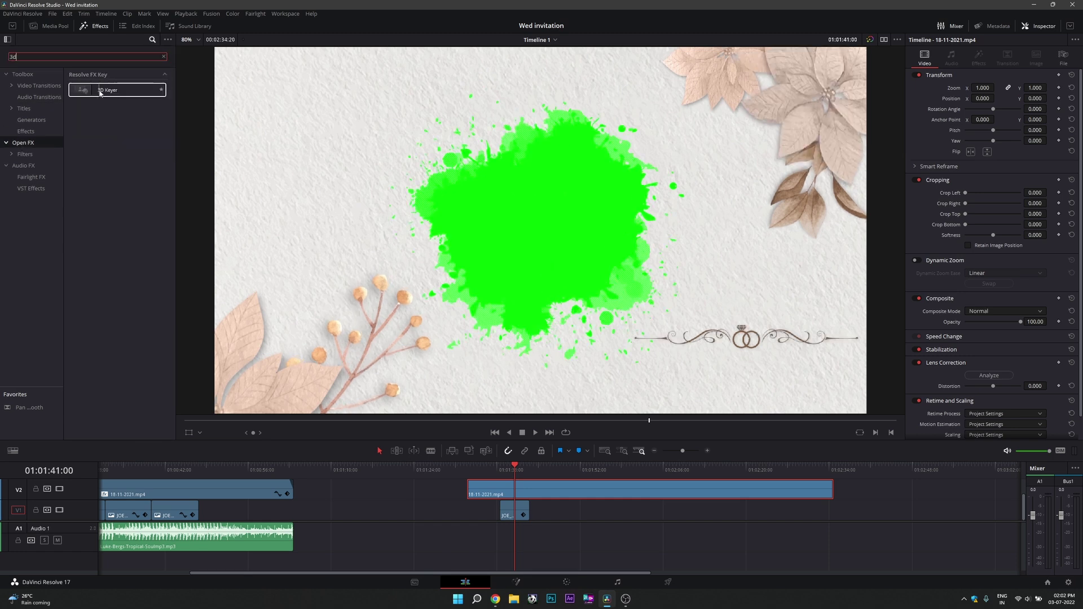
mouse_move(98, 92)
left_mouse_down()
mouse_move(503, 494)
mouse_move(530, 483)
left_mouse_up()
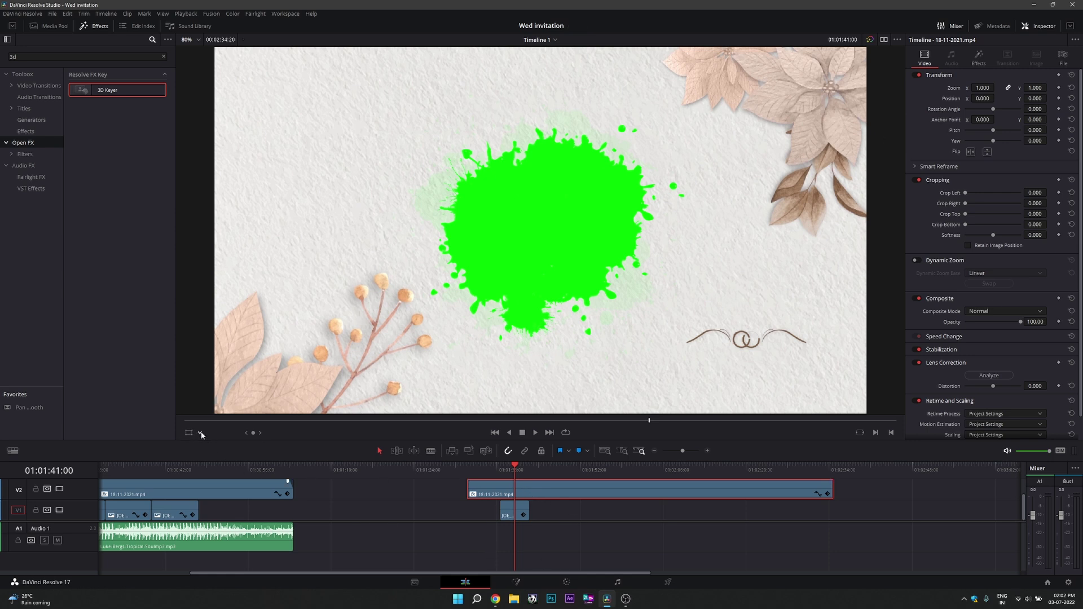
Step: Set the viewer overlay to Open FX Overlay and show the 3D Keyer settings
left_click(200, 433)
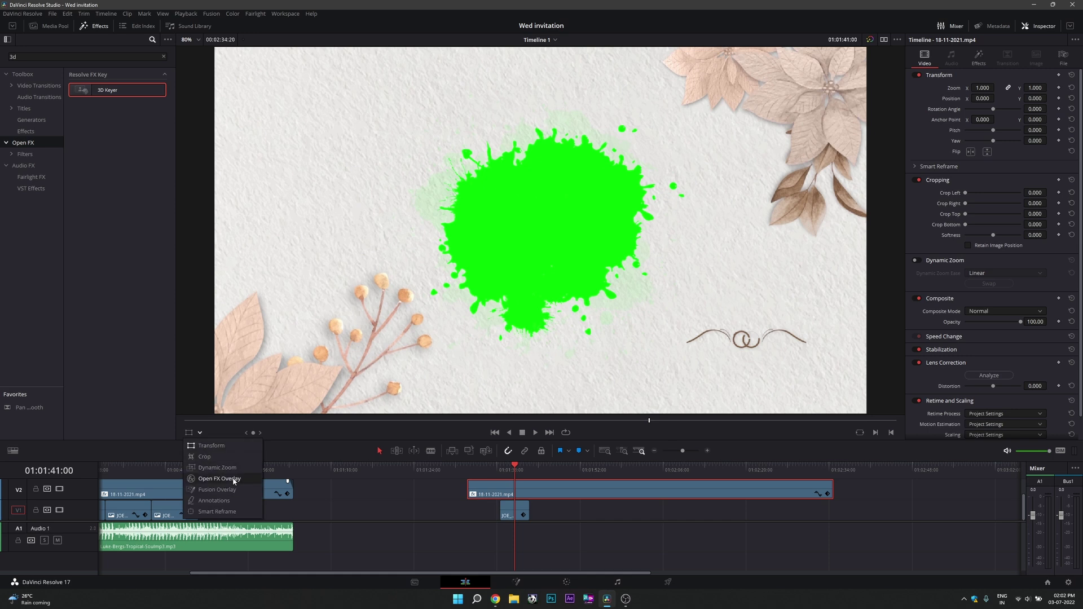
left_click(211, 479)
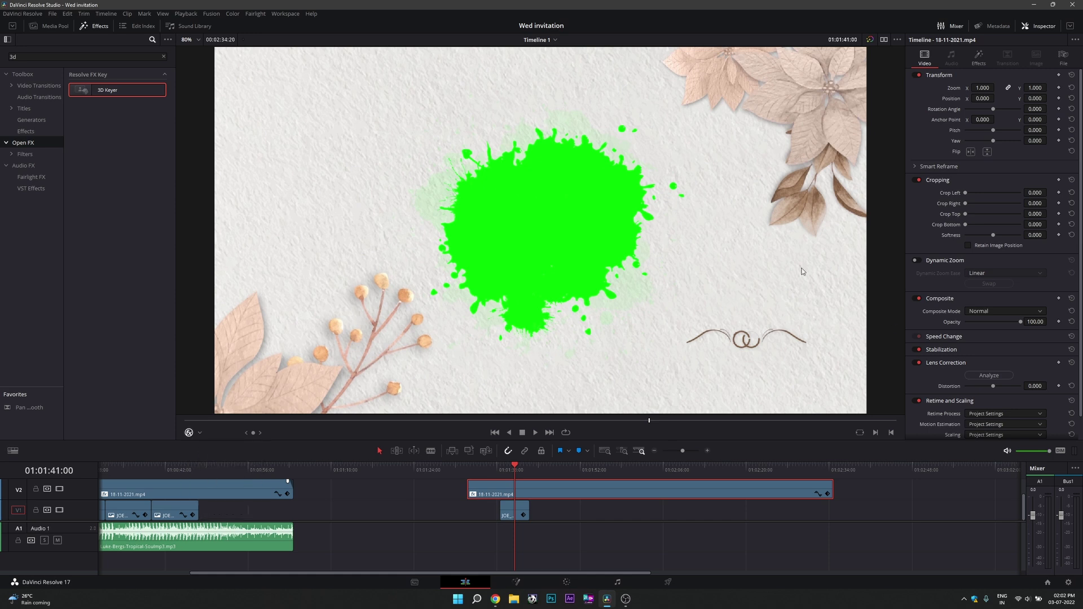
left_click(979, 56)
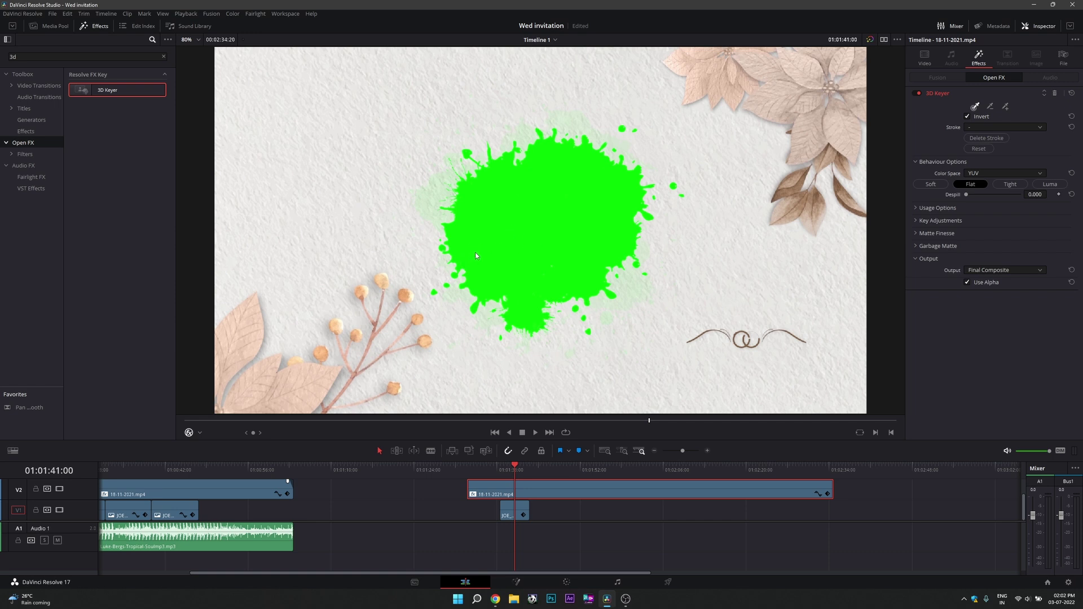
Step: Draw keyer strokes over the green splash on early and later frames to key it out
left_click_drag(475, 252, 520, 235)
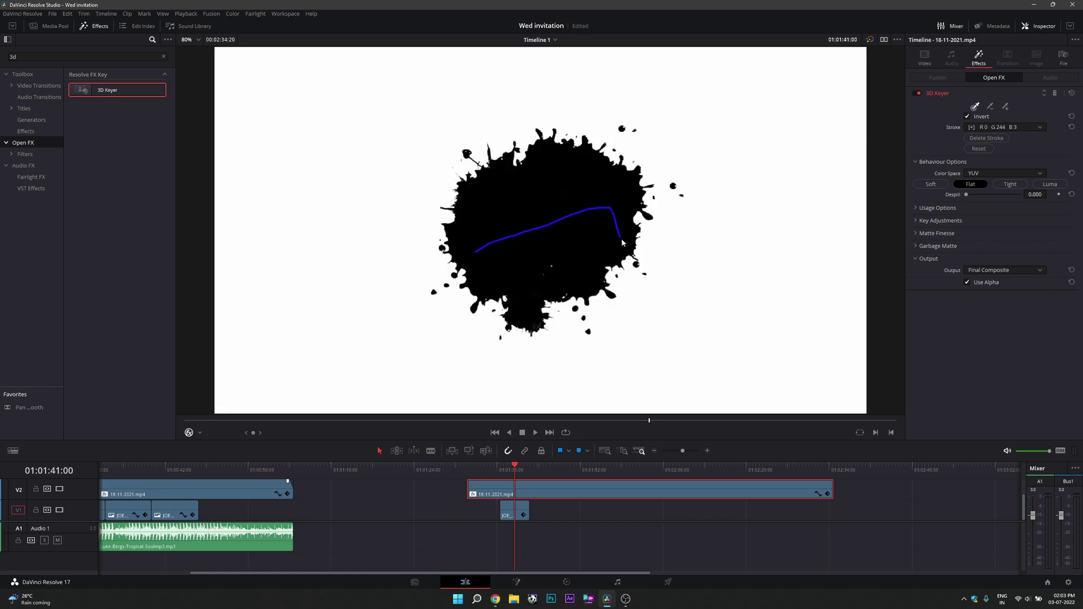
left_click_drag(627, 250, 626, 251)
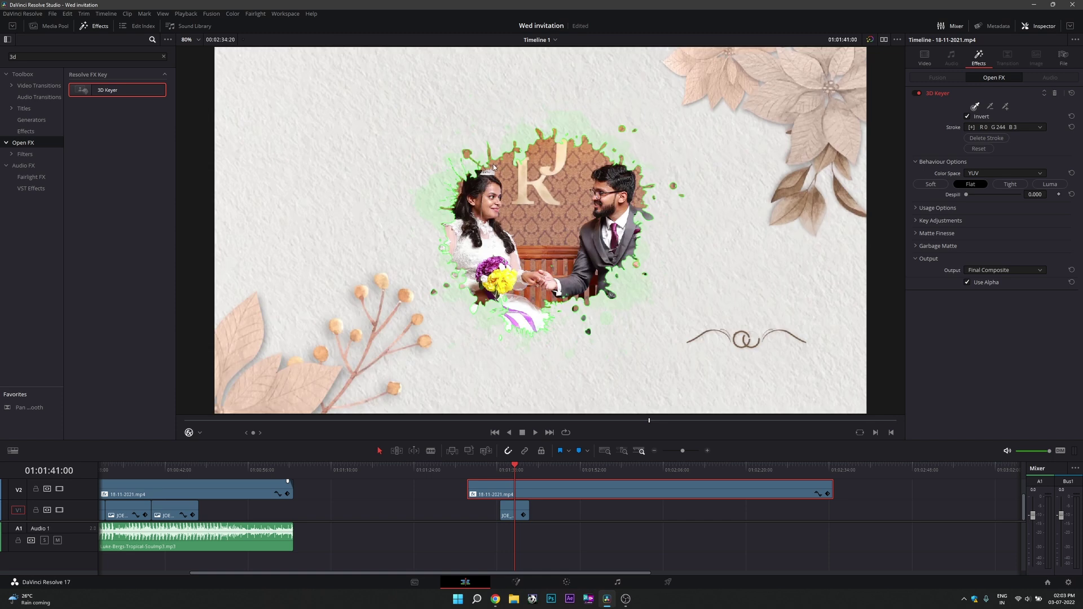
scroll(604, 312, "up", 3)
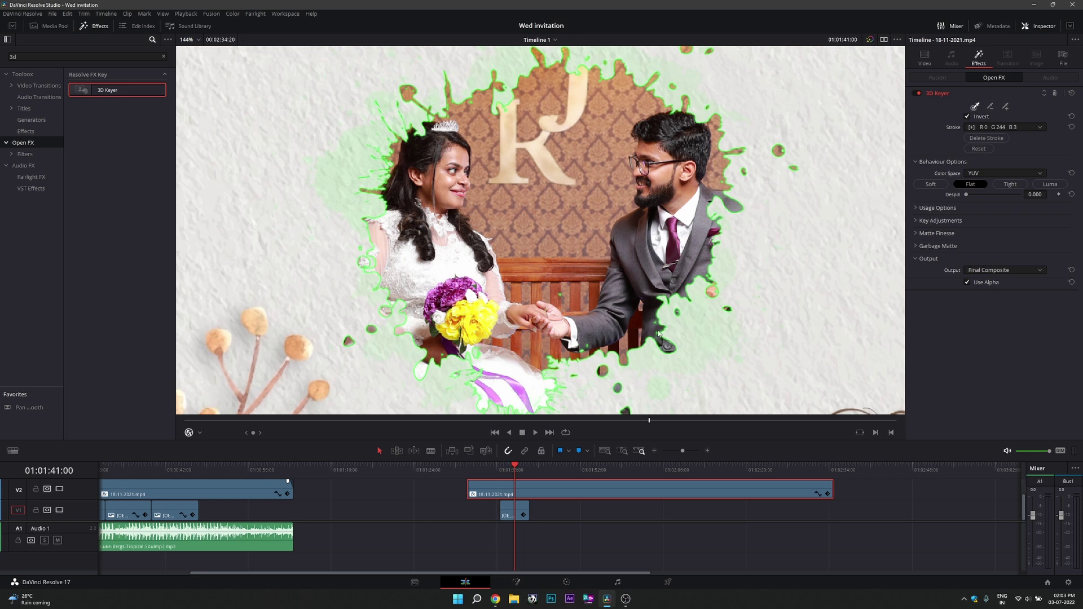
left_click_drag(518, 471, 561, 507)
left_click(531, 469)
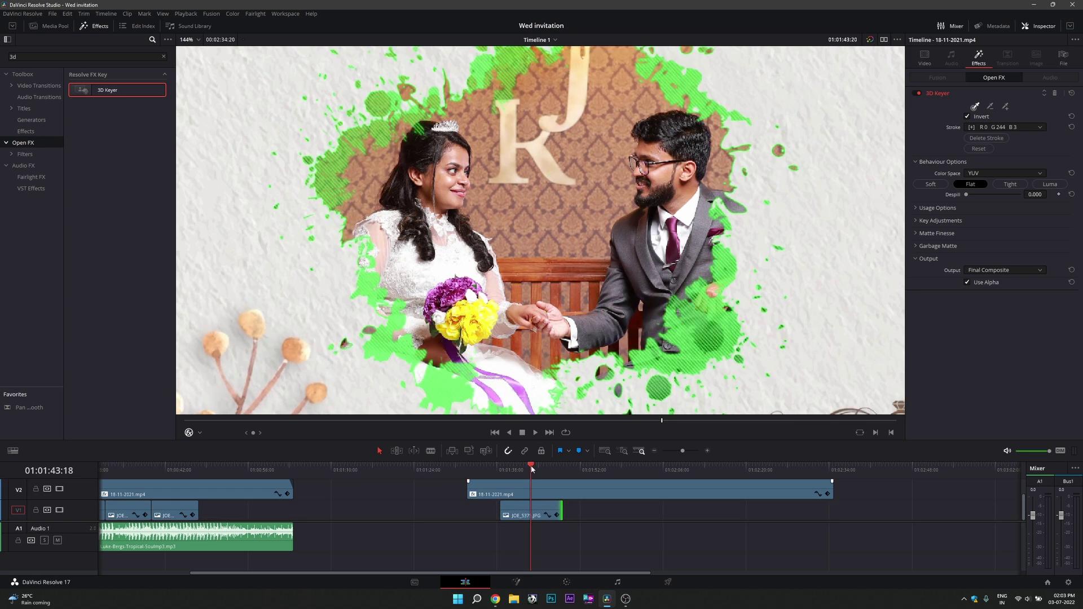
left_click_drag(532, 469, 540, 469)
mouse_move(624, 217)
left_mouse_down()
mouse_move(378, 191)
mouse_move(344, 160)
mouse_move(346, 146)
left_mouse_up()
Step: Lengthen the JOE_5375 photo clip on V1 to last through the end of the splash
key("shift+z")
key("Up")
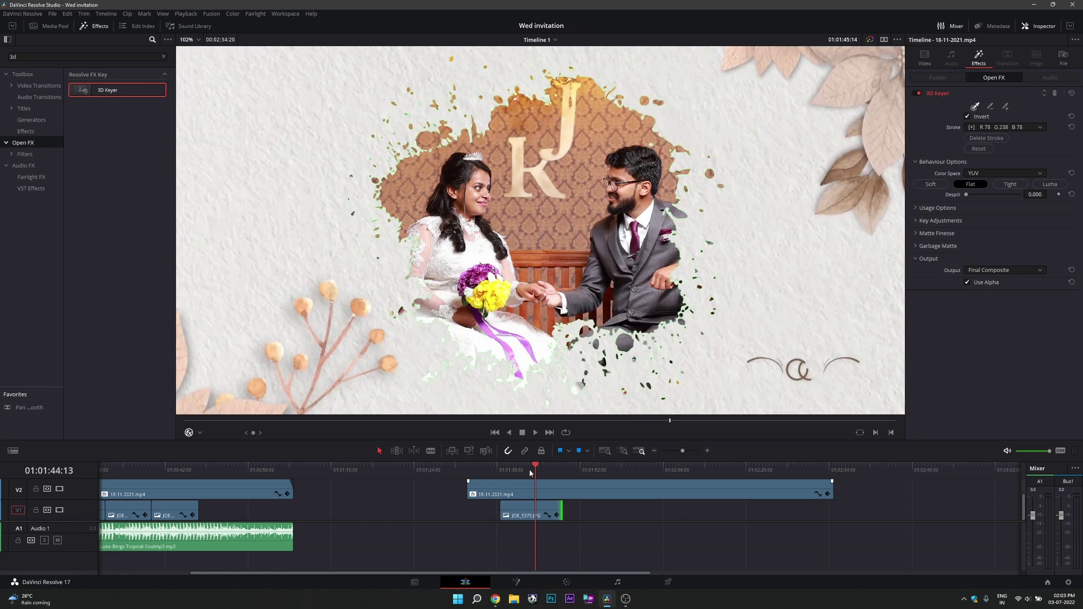
left_click_drag(503, 468, 558, 468)
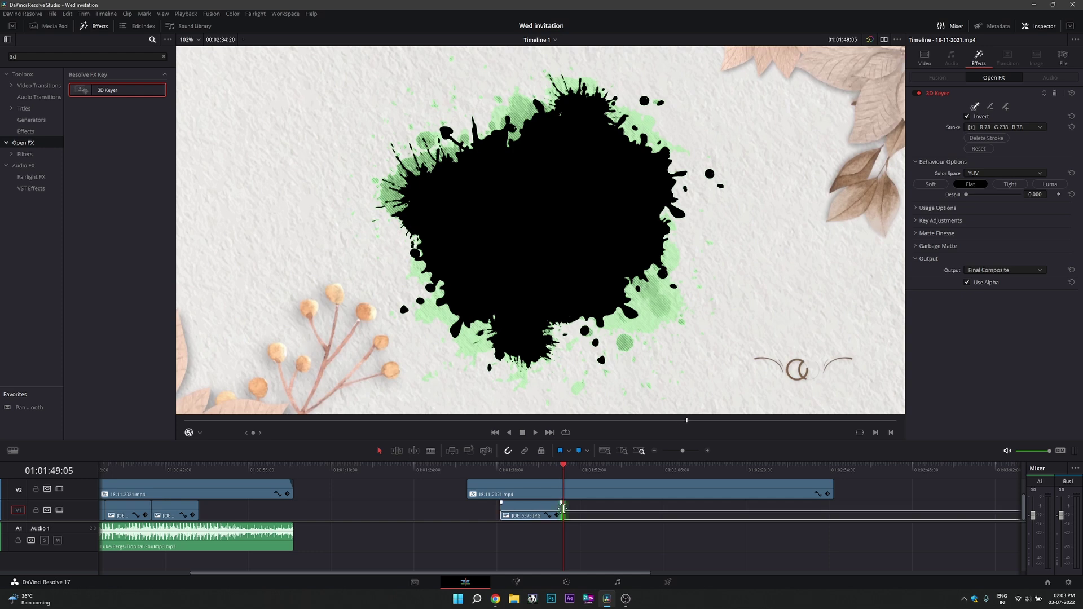
left_click_drag(560, 500, 581, 508)
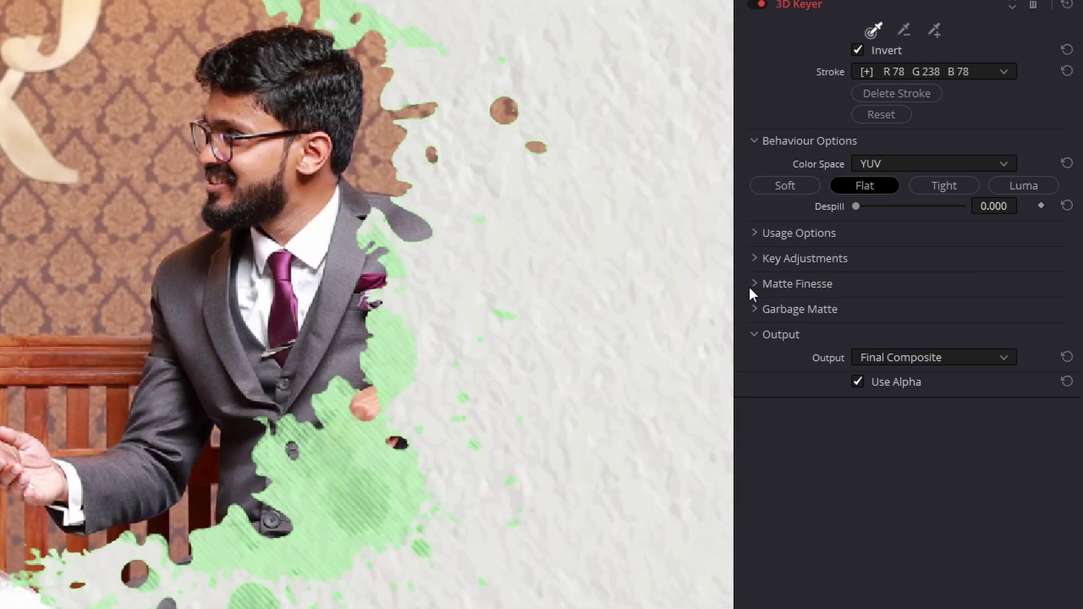
Step: Expand Matte Finesse and raise Clean Black to clean the splash matte, keeping Clean White at 0
left_click(754, 283)
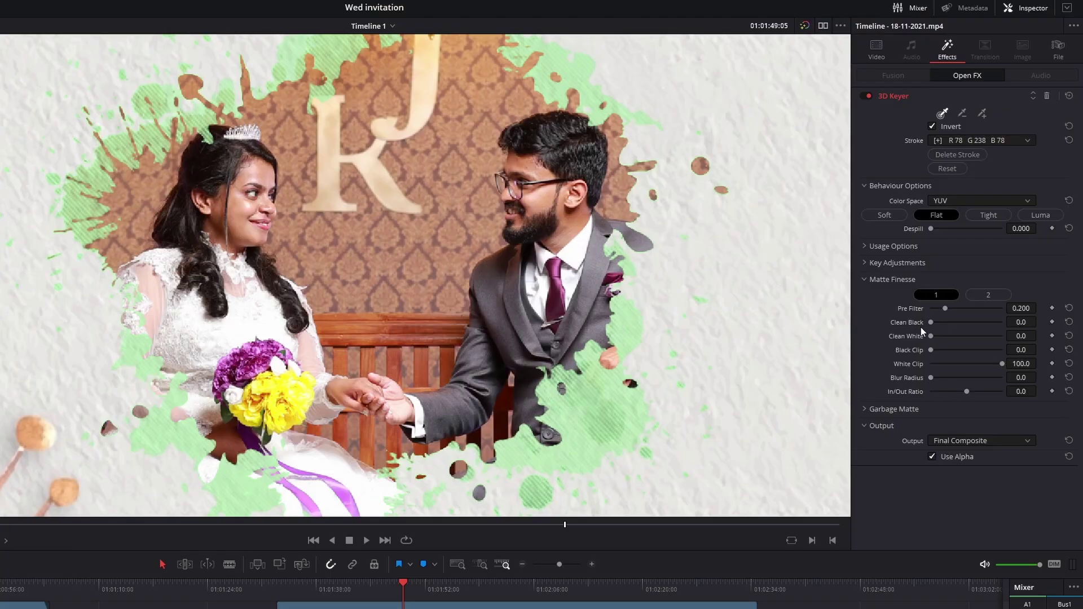
left_click_drag(932, 321, 1035, 323)
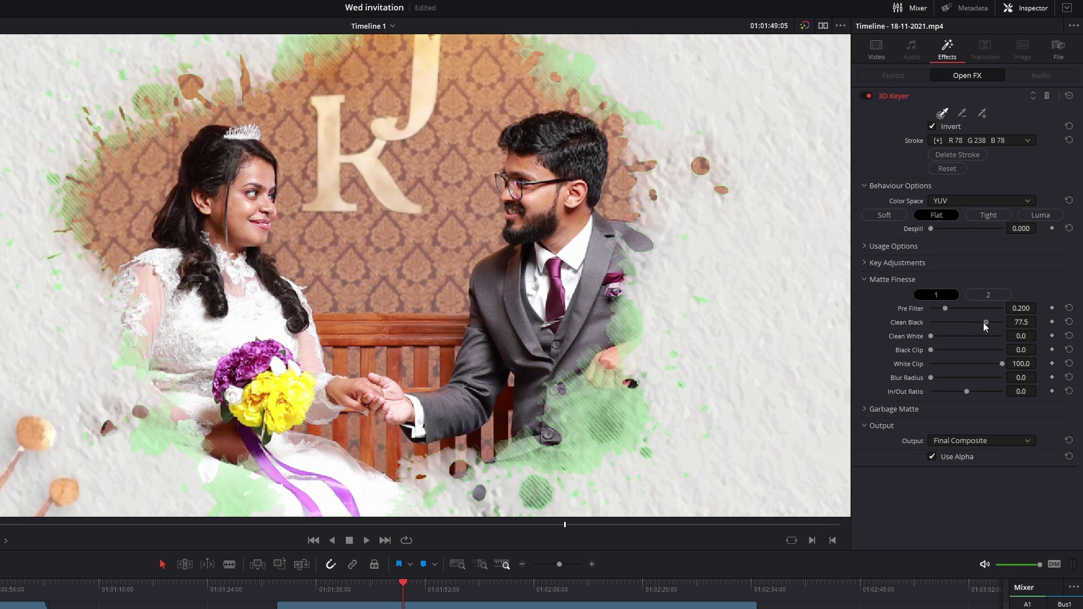
left_click_drag(984, 323, 992, 323)
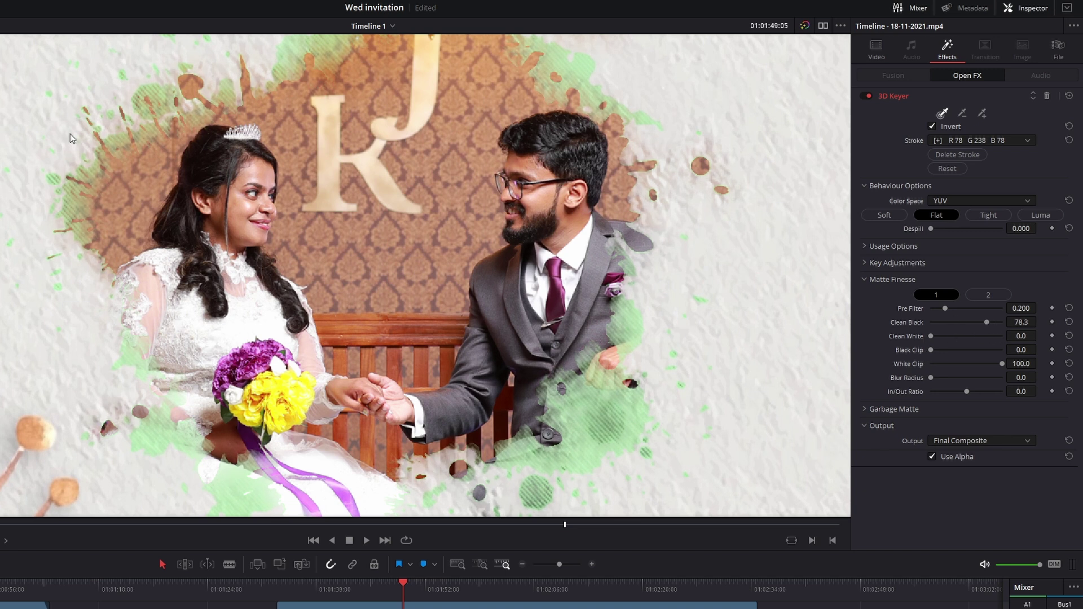
mouse_move(932, 336)
left_mouse_down()
mouse_move(945, 338)
mouse_move(930, 335)
left_mouse_up()
left_click_drag(987, 322, 985, 323)
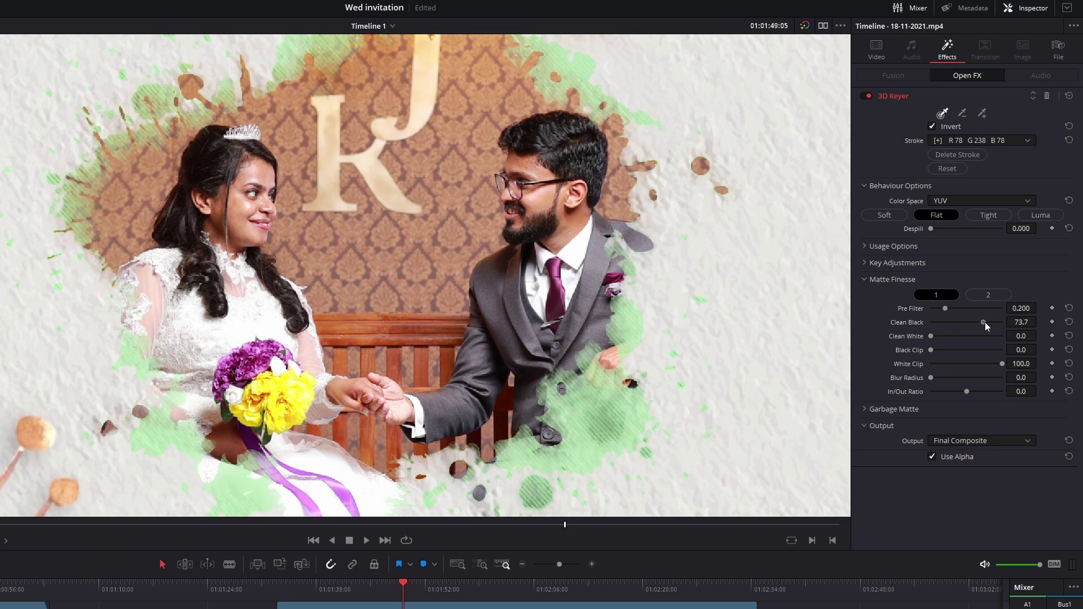
Step: Raise Black Clip to firm up the matte, checking earlier frames of the splash reveal
left_click_drag(929, 350, 968, 350)
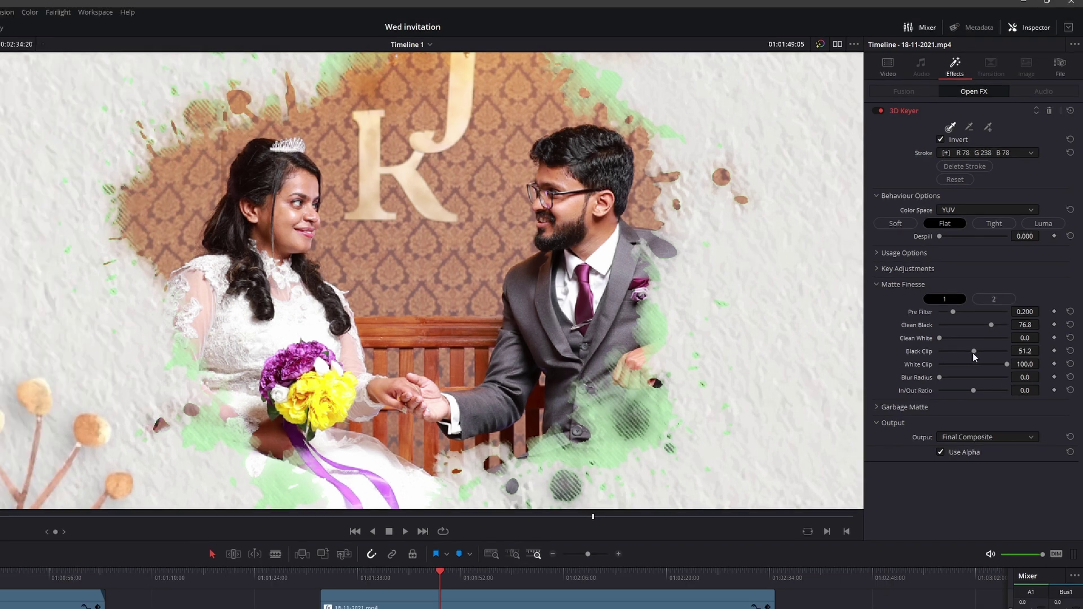
left_click_drag(966, 352, 971, 352)
left_click(386, 575)
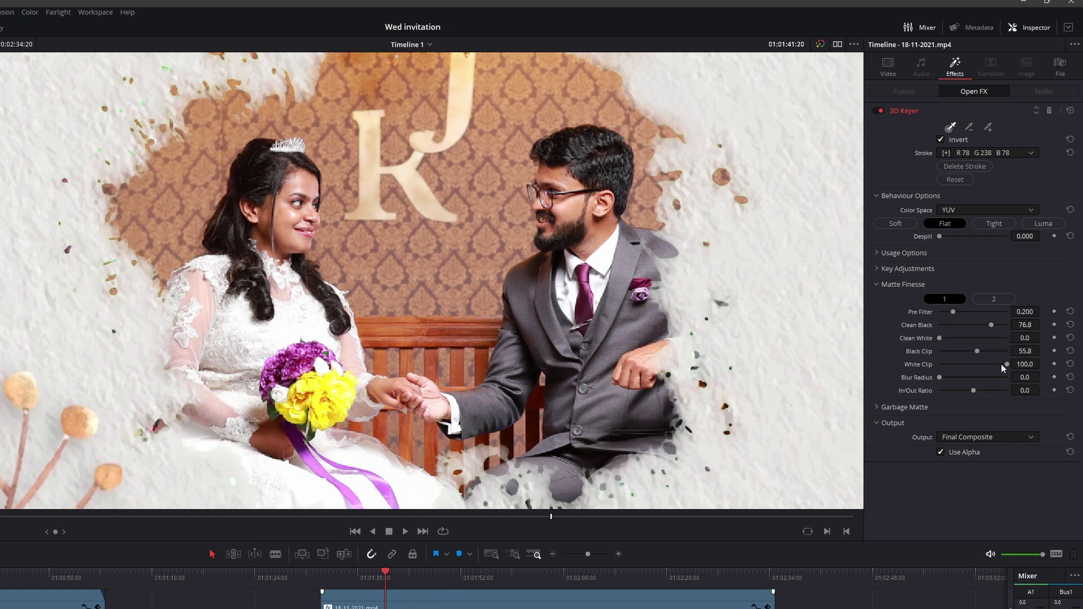
left_click_drag(973, 351, 967, 349)
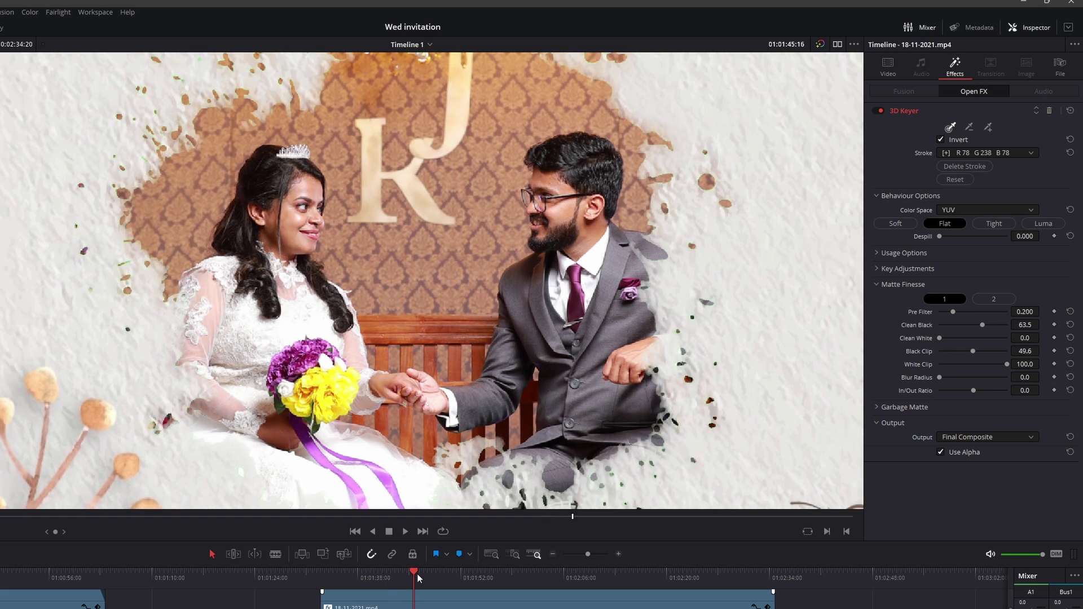
mouse_move(398, 577)
left_mouse_down()
mouse_move(372, 577)
mouse_move(425, 579)
mouse_move(412, 578)
left_mouse_up()
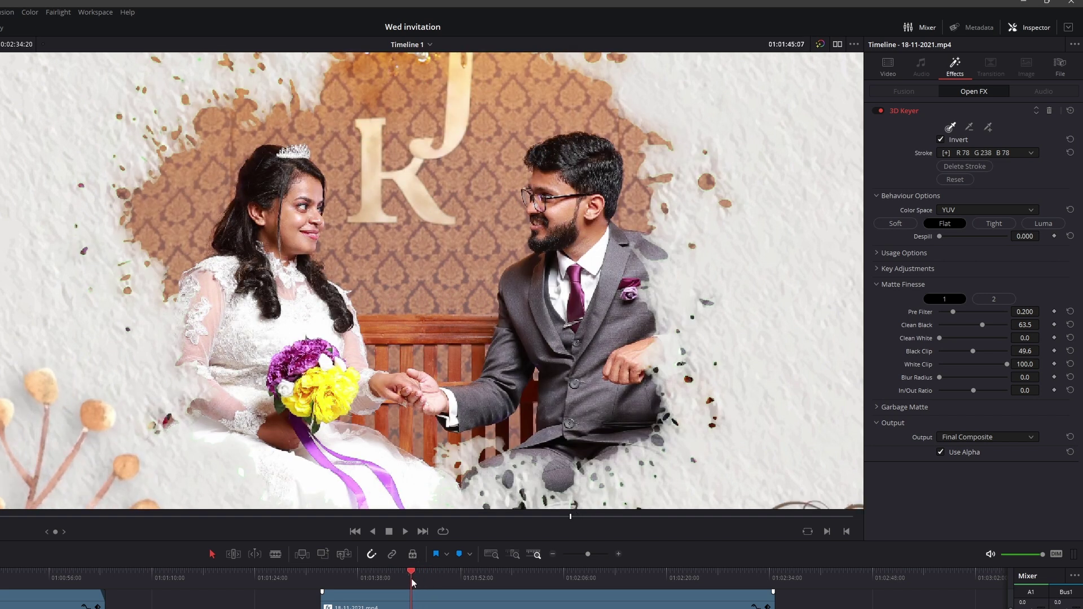
scroll(679, 396, "up", 2)
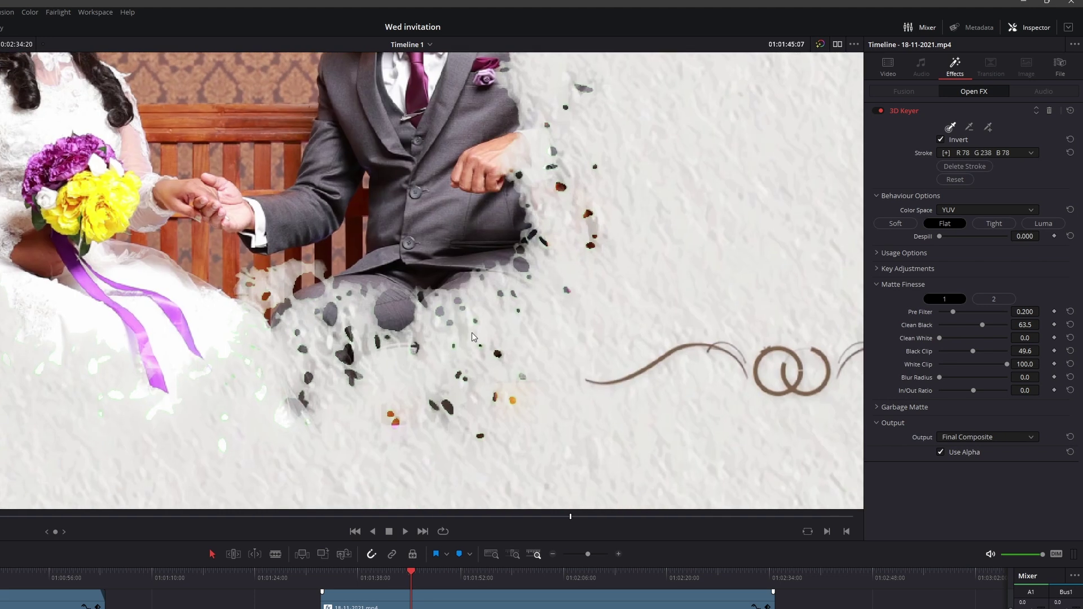
scroll(471, 355, "up", 2)
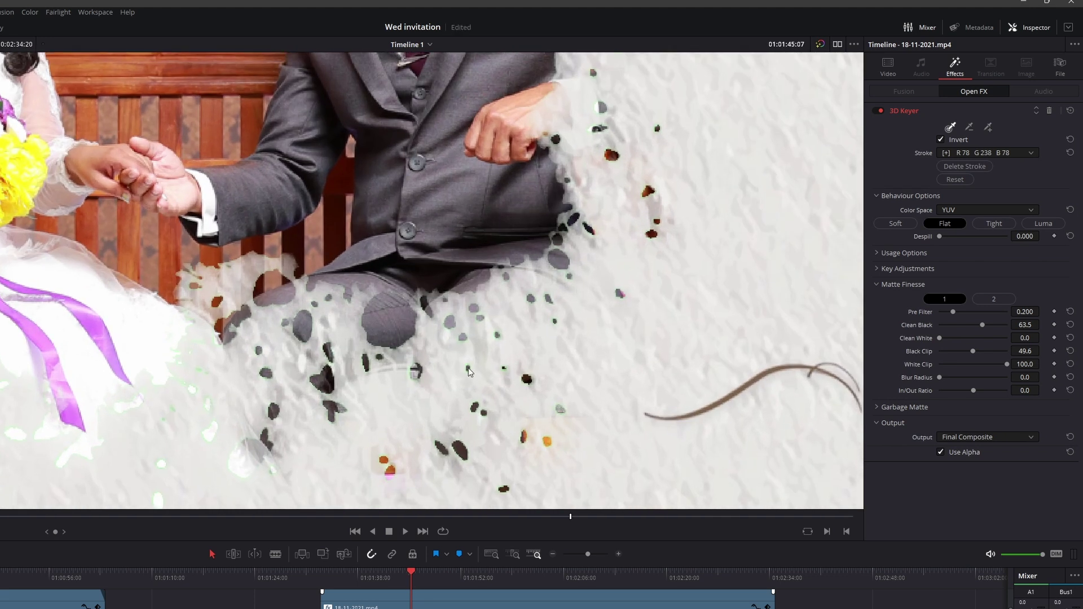
Step: Raise Despill to reduce green fringing and play back the reveal to check it
left_click_drag(940, 235, 978, 237)
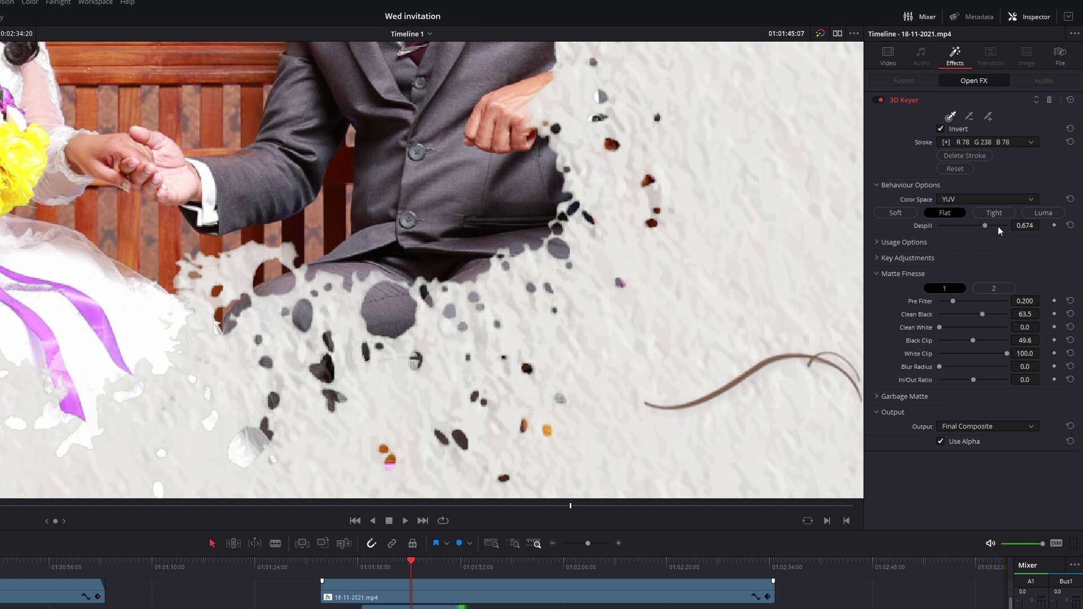
scroll(557, 296, "down", 5)
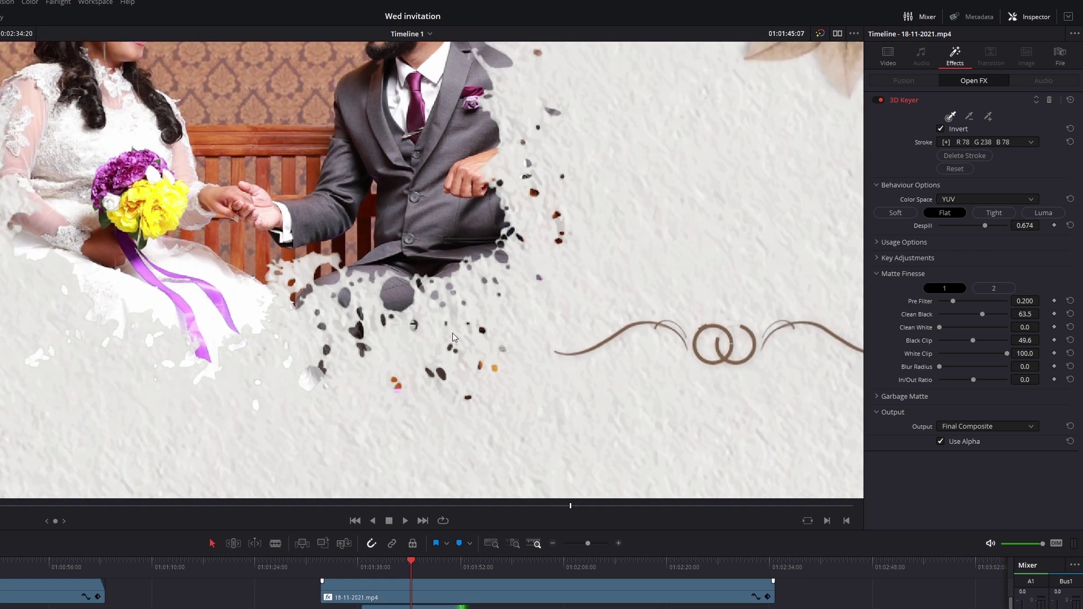
scroll(556, 296, "down", 1)
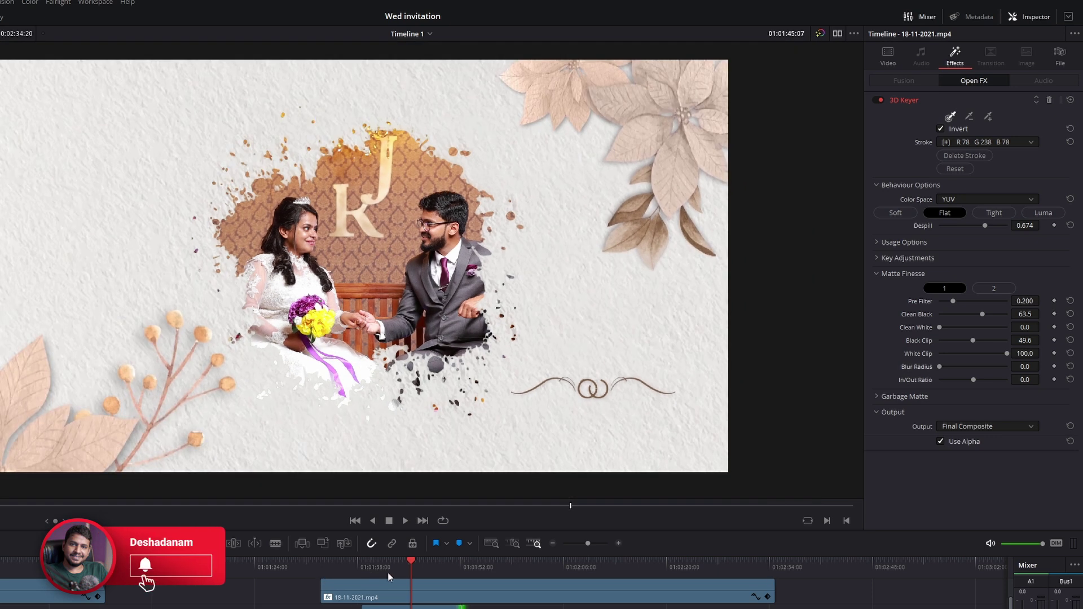
left_click_drag(384, 564, 370, 566)
key("space")
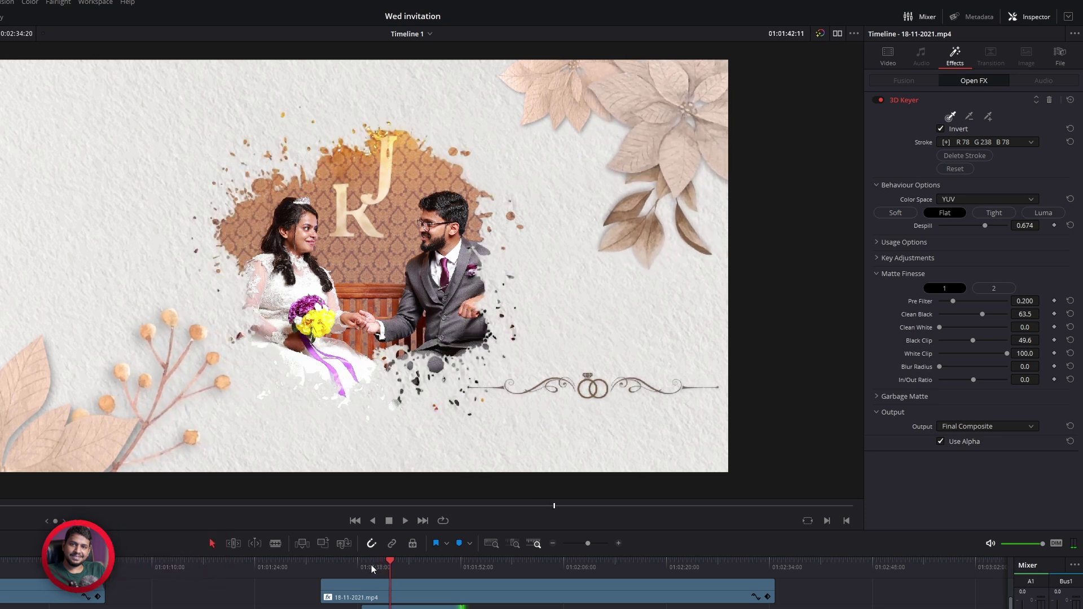
left_click(383, 560)
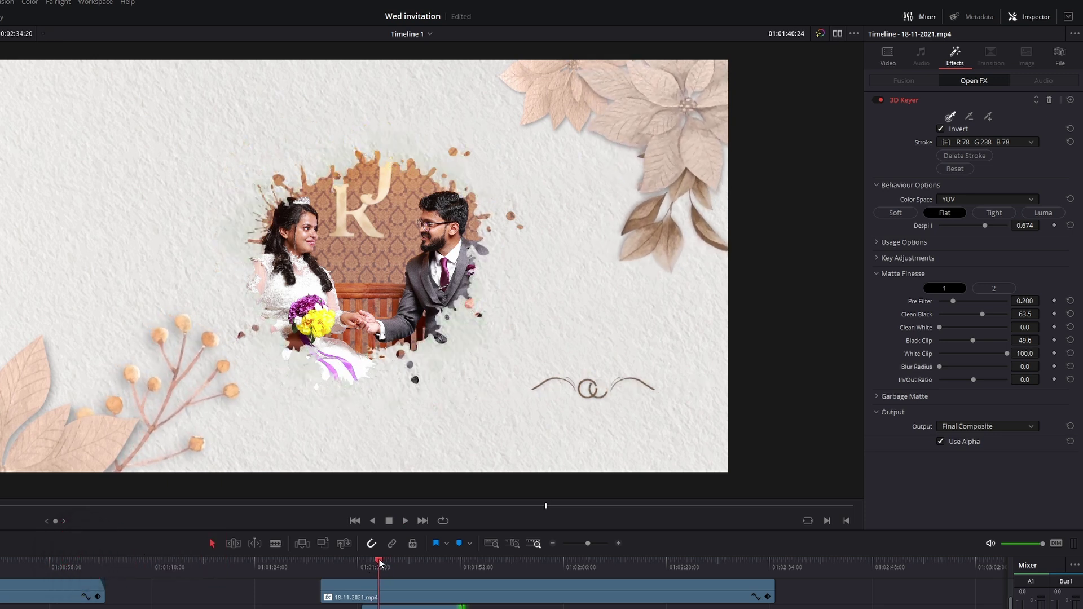
left_click(380, 561)
left_click_drag(382, 563, 382, 563)
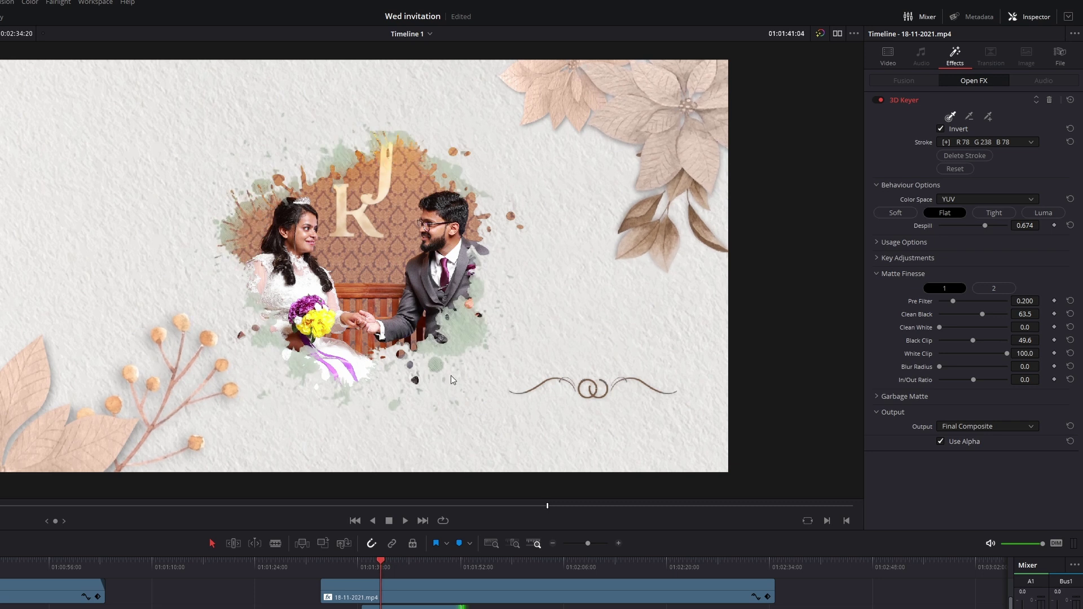
scroll(466, 320, "up", 5)
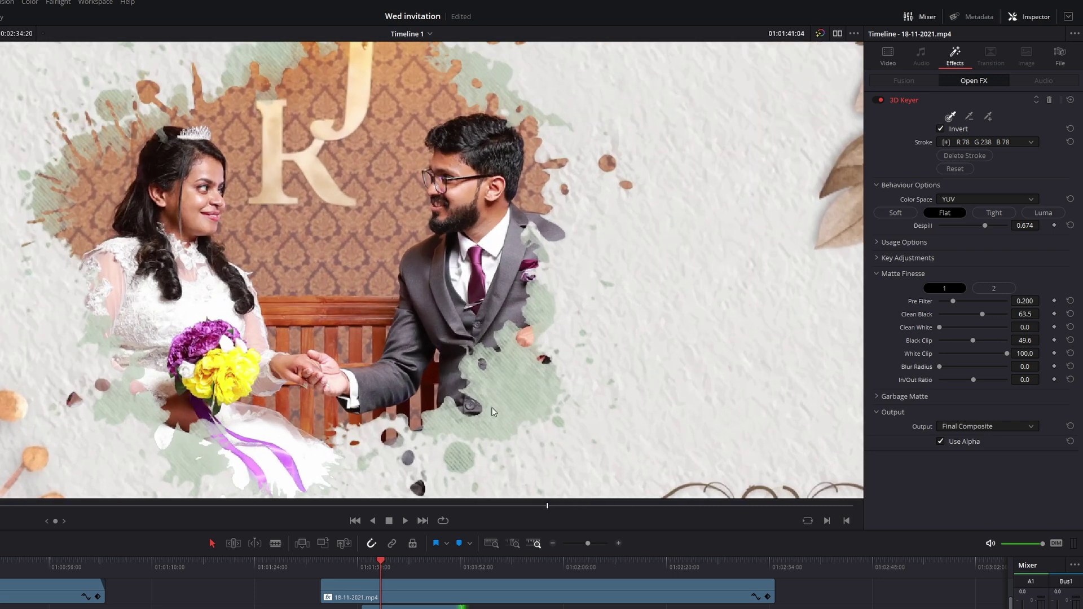
scroll(531, 404, "up", 2)
scroll(543, 297, "up", 1)
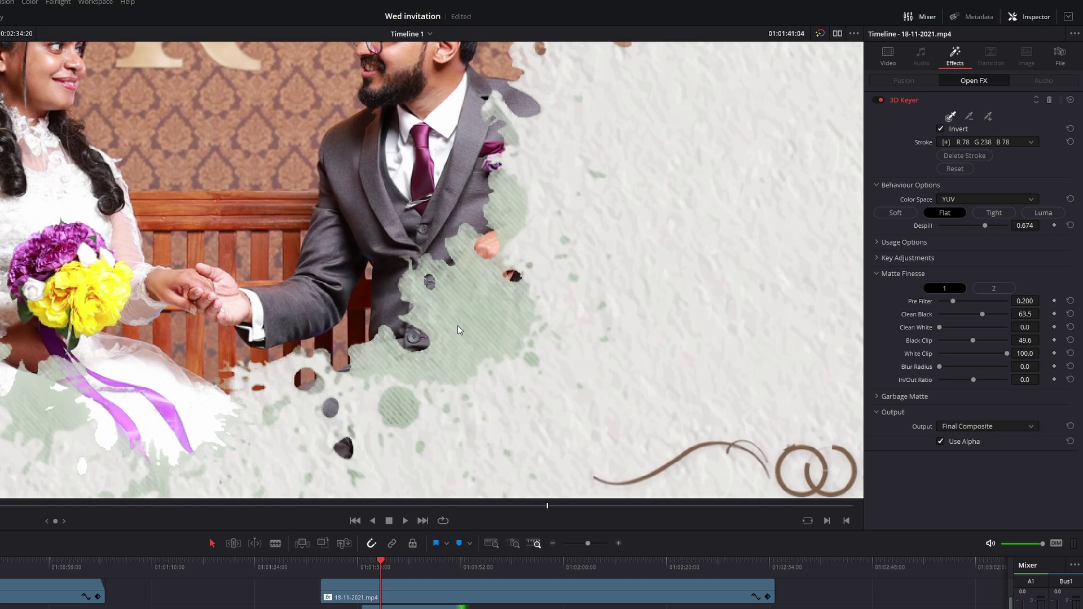
Step: Reset Despill and set it to 1.000, then return to the invitation title frame
double_click(983, 224)
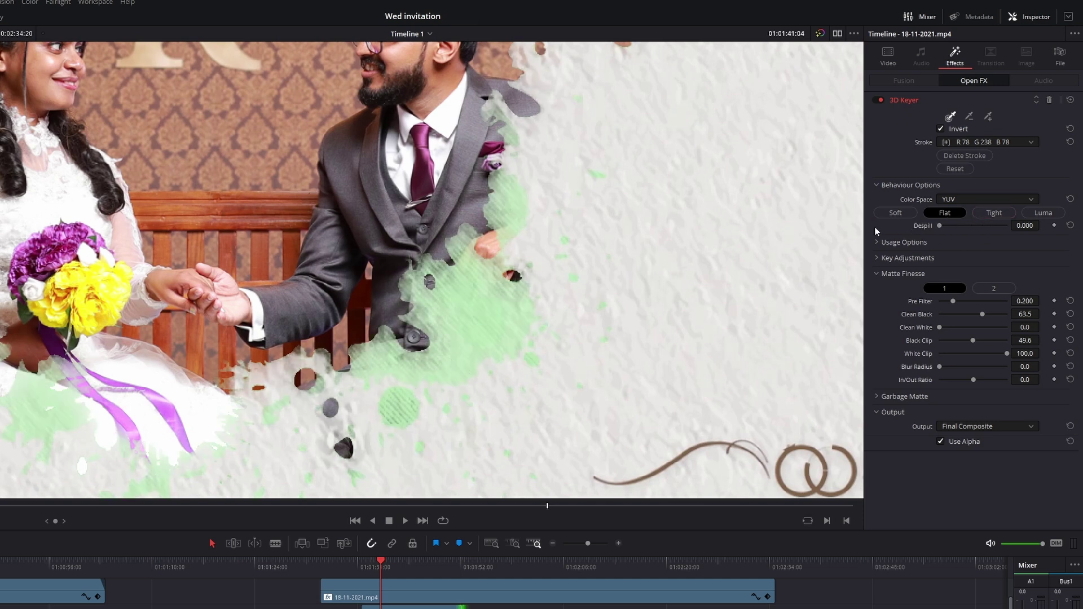
left_click_drag(940, 225, 973, 225)
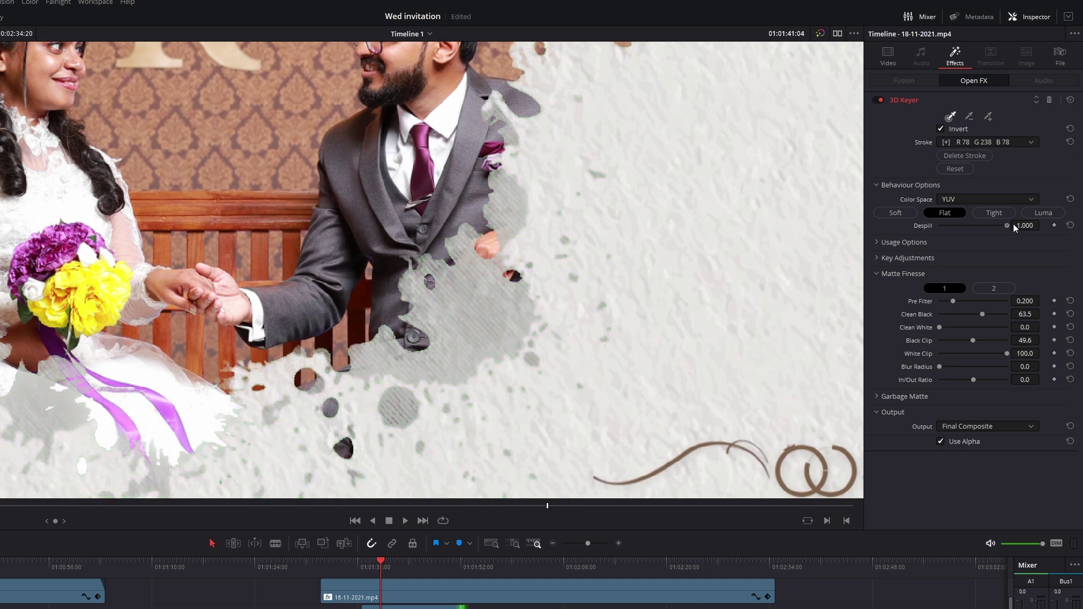
scroll(614, 311, "down", 3)
scroll(615, 312, "down", 1)
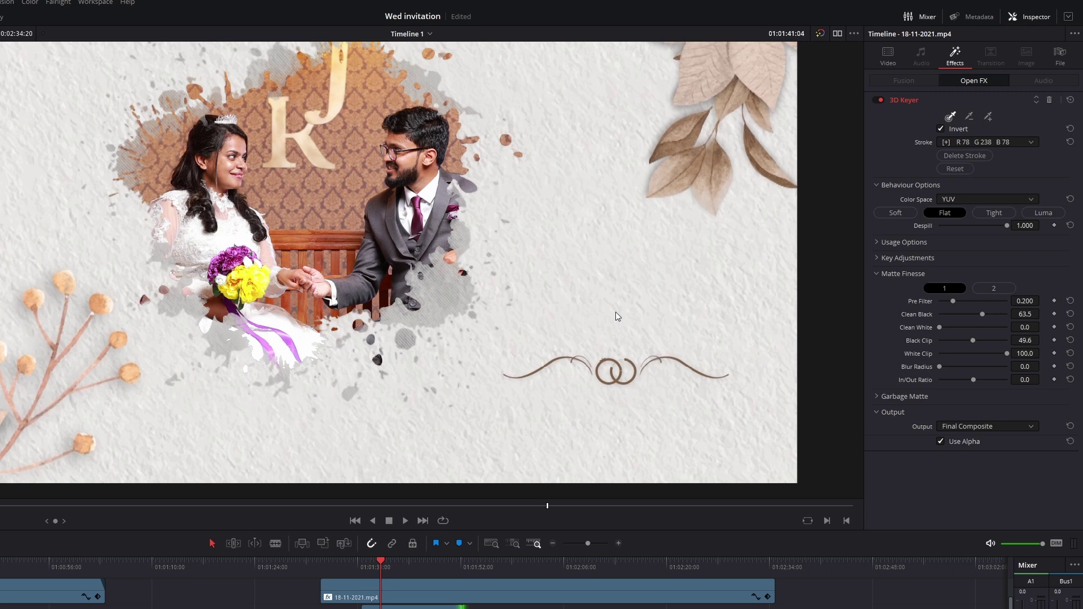
scroll(615, 312, "down", 1)
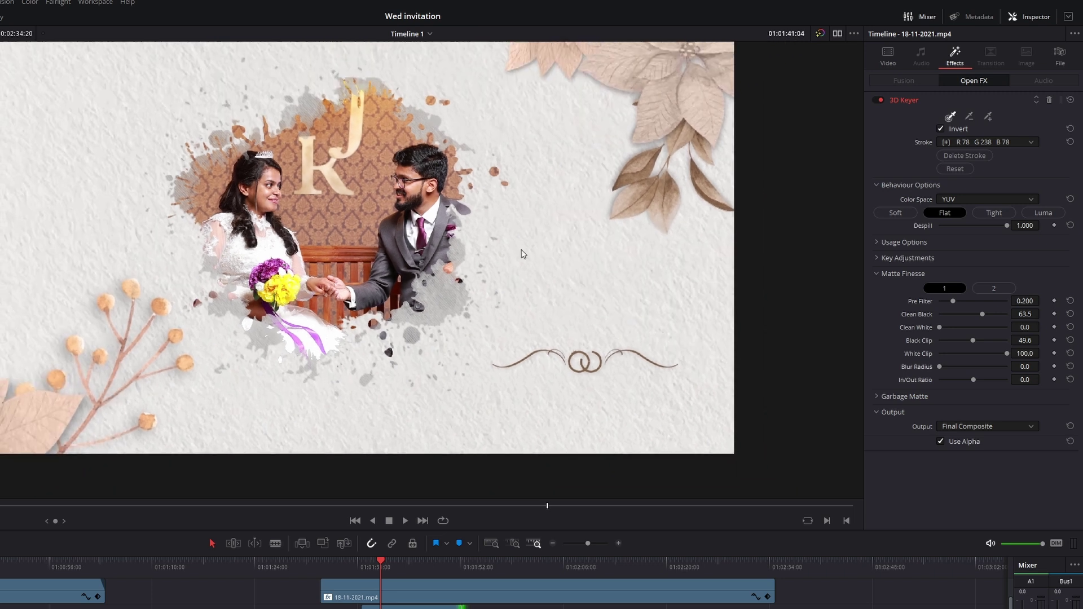
scroll(441, 273, "up", 1)
scroll(282, 229, "up", 1)
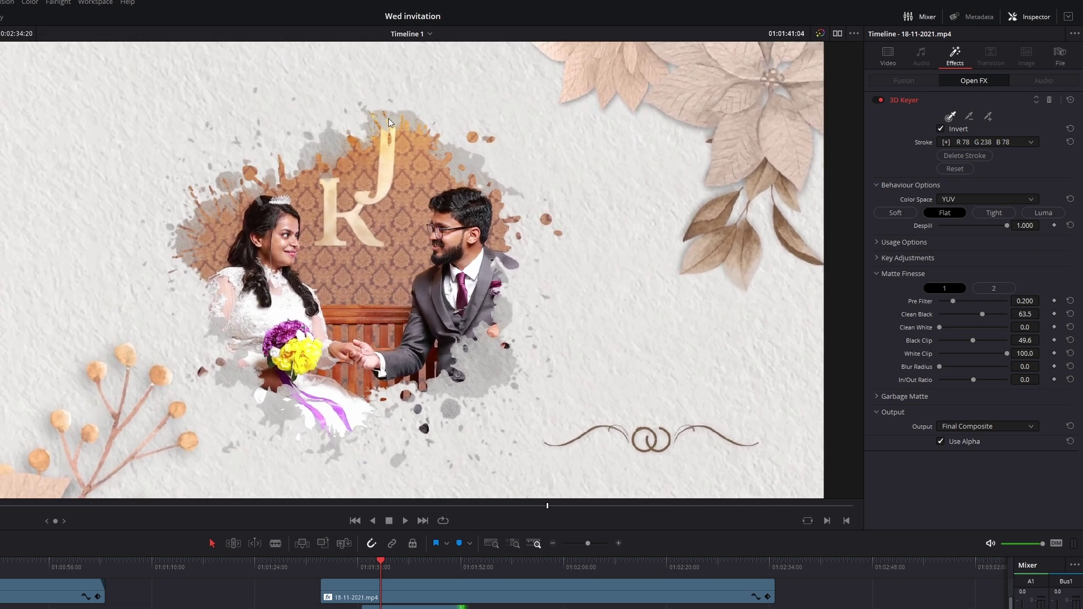
scroll(490, 475, "up", 1)
left_click_drag(381, 561, 361, 561)
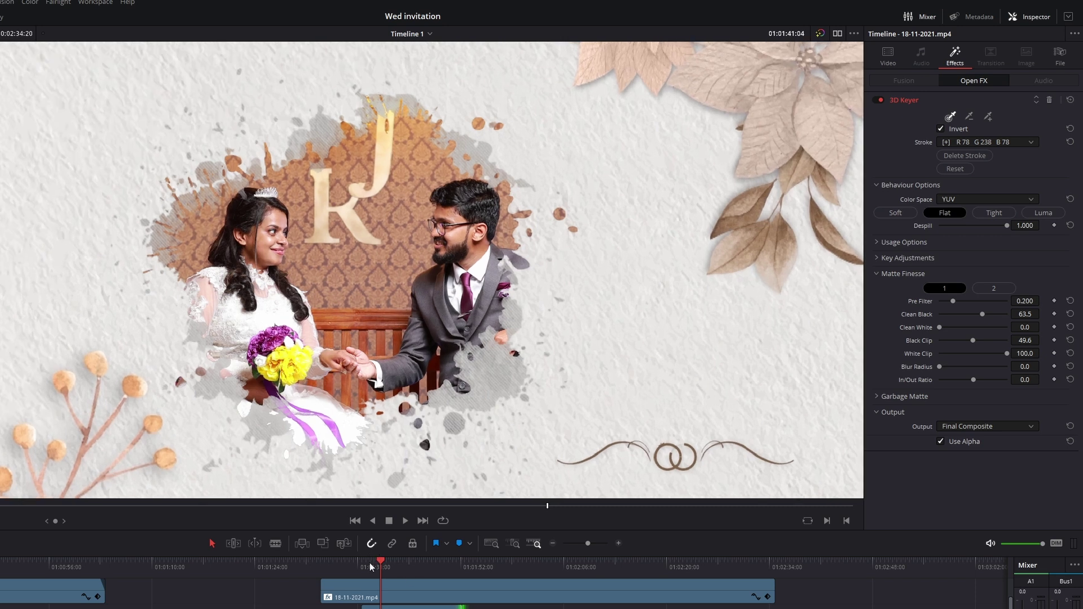
key("space")
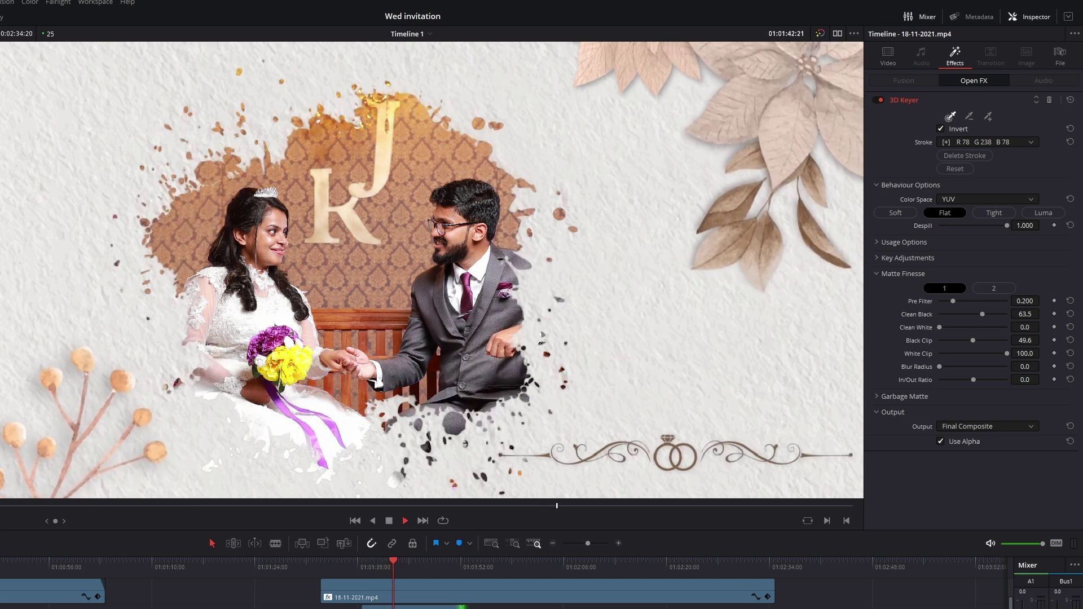
key("space")
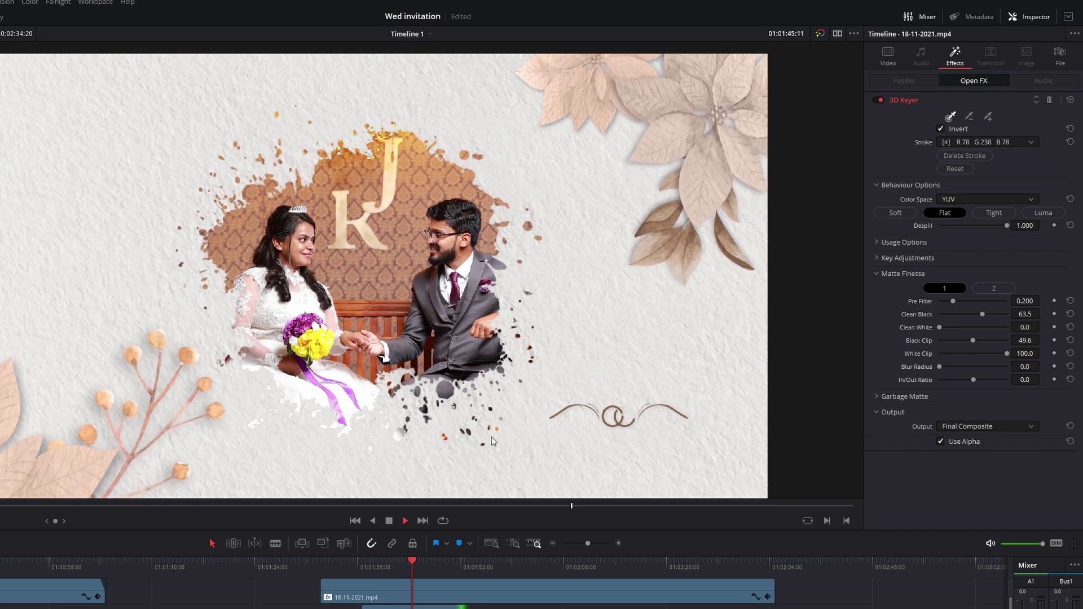
left_click_drag(425, 562, 385, 562)
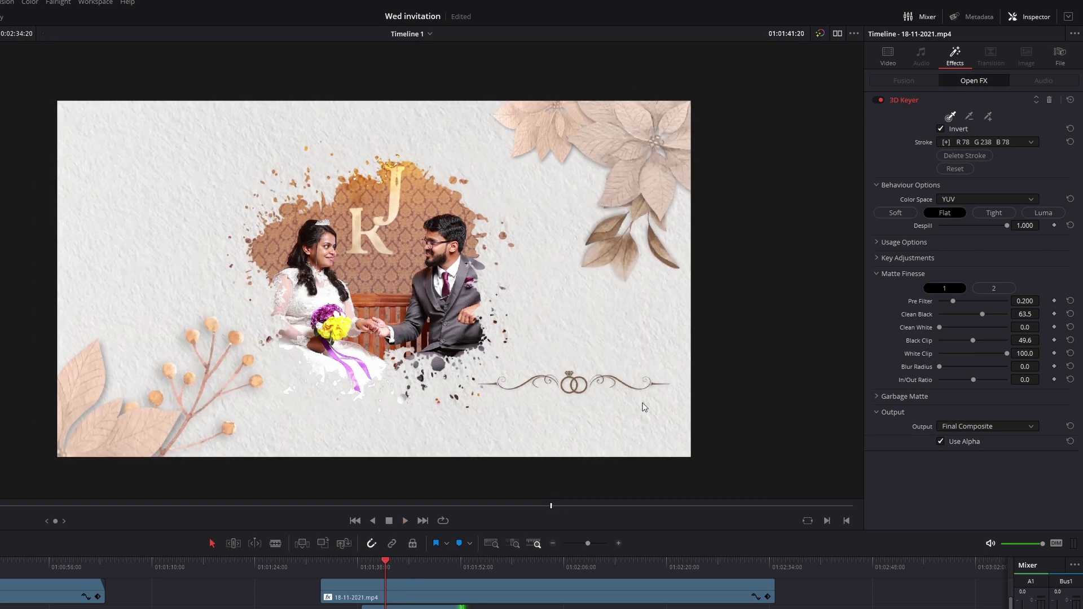
mouse_move(377, 567)
left_mouse_down()
mouse_move(367, 568)
mouse_move(391, 569)
left_mouse_up()
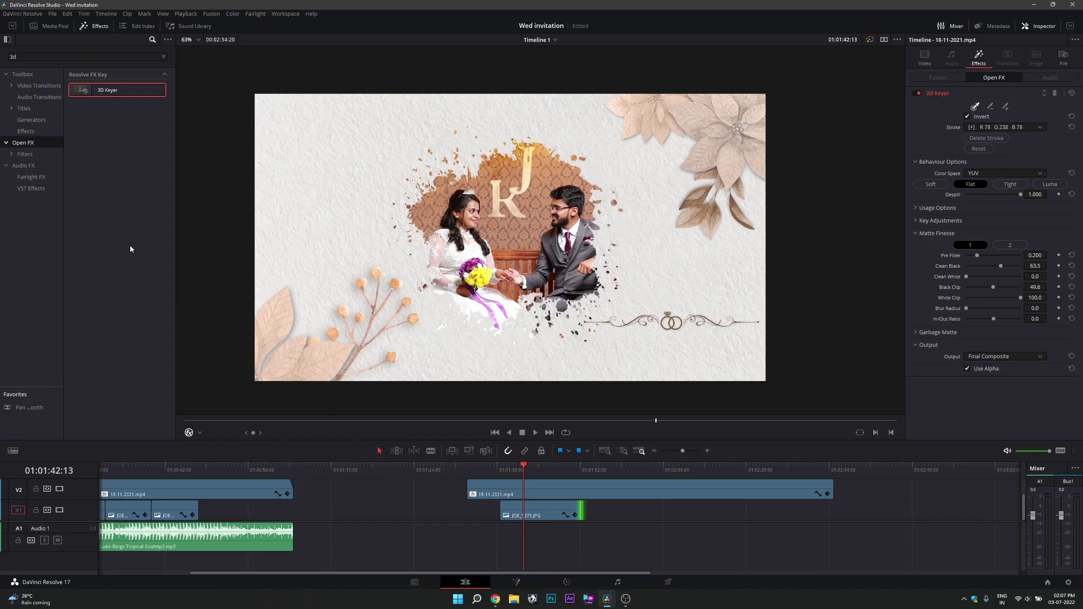
Step: Add a Text title from Toolbox > Titles onto V3 above the couple's photo and extend it
left_click(163, 57)
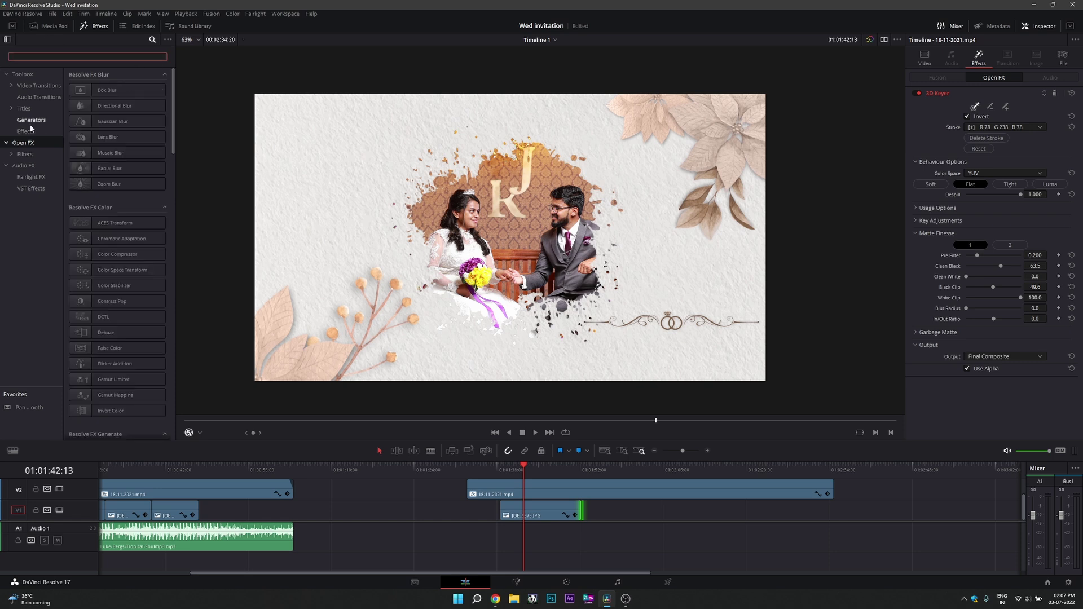
left_click(24, 109)
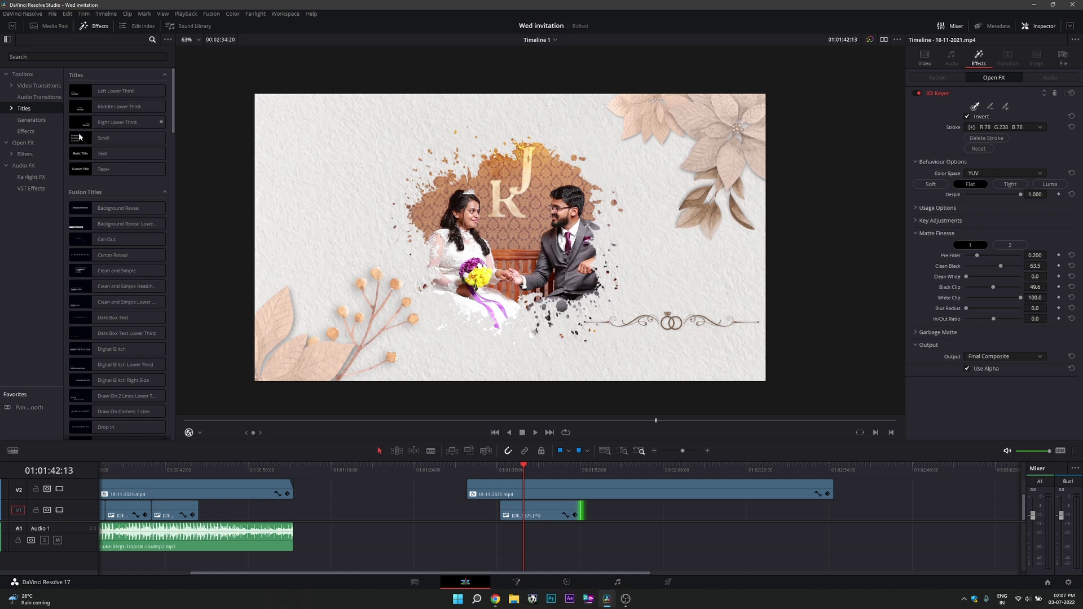
mouse_move(136, 154)
left_mouse_down()
mouse_move(499, 441)
mouse_move(533, 500)
mouse_move(554, 488)
left_mouse_up()
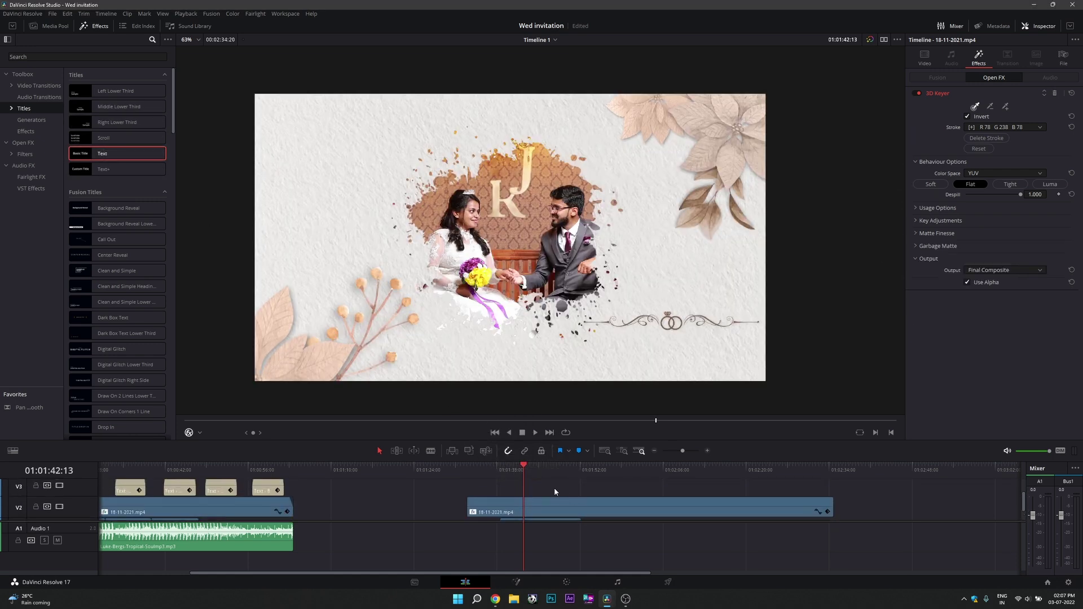
left_click_drag(382, 521, 382, 559)
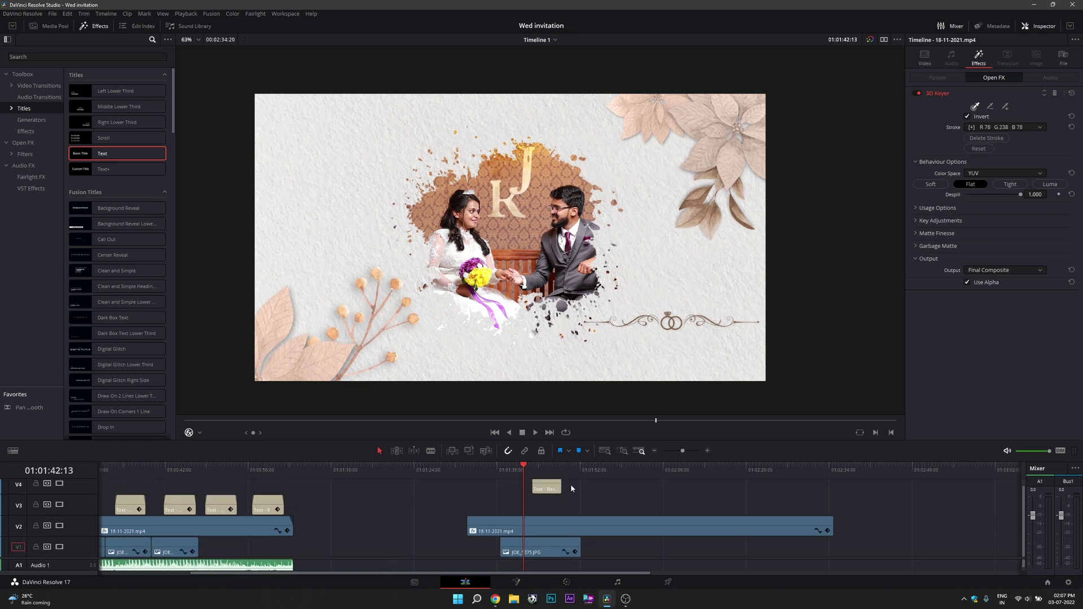
mouse_move(547, 489)
left_mouse_down()
mouse_move(515, 506)
mouse_move(580, 506)
left_mouse_up()
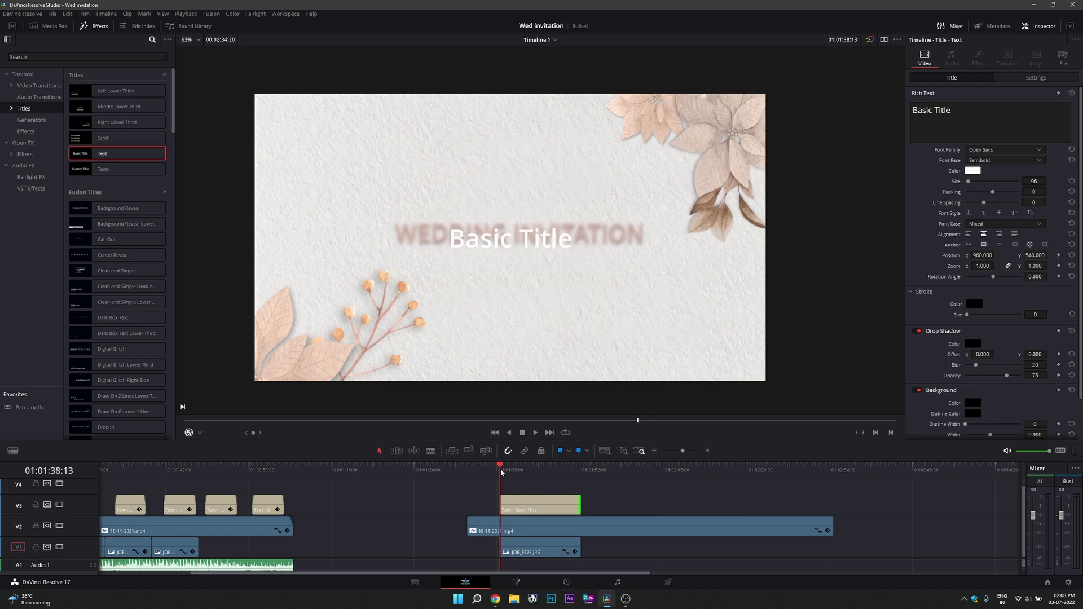
Step: Color the Basic Title brown #84644a sampled from the screen, then shift it right
scroll(711, 343, "up", 3)
scroll(711, 343, "up", 1)
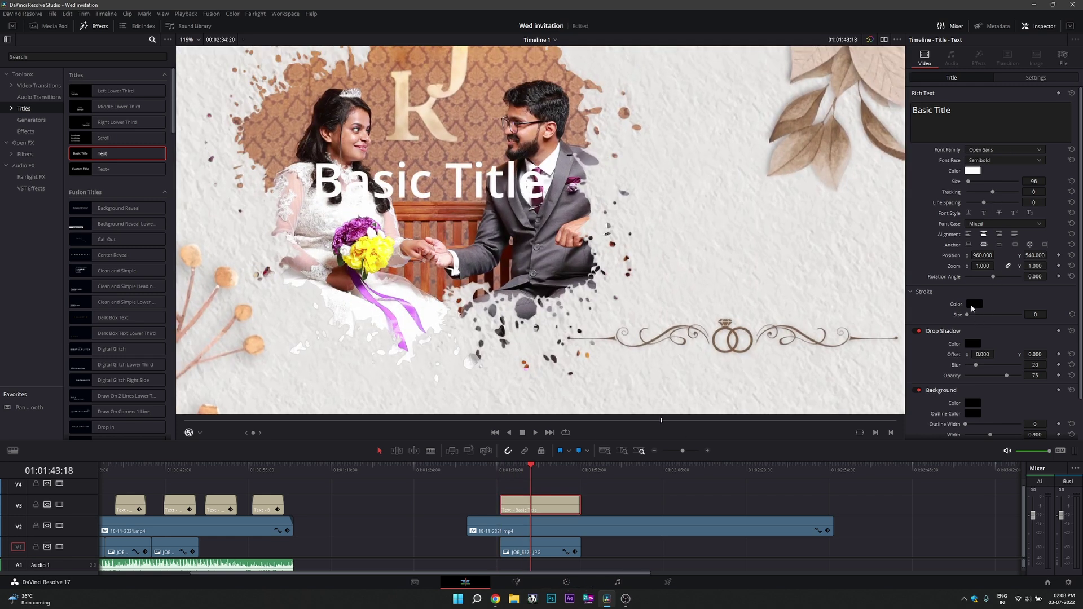
left_click(968, 171)
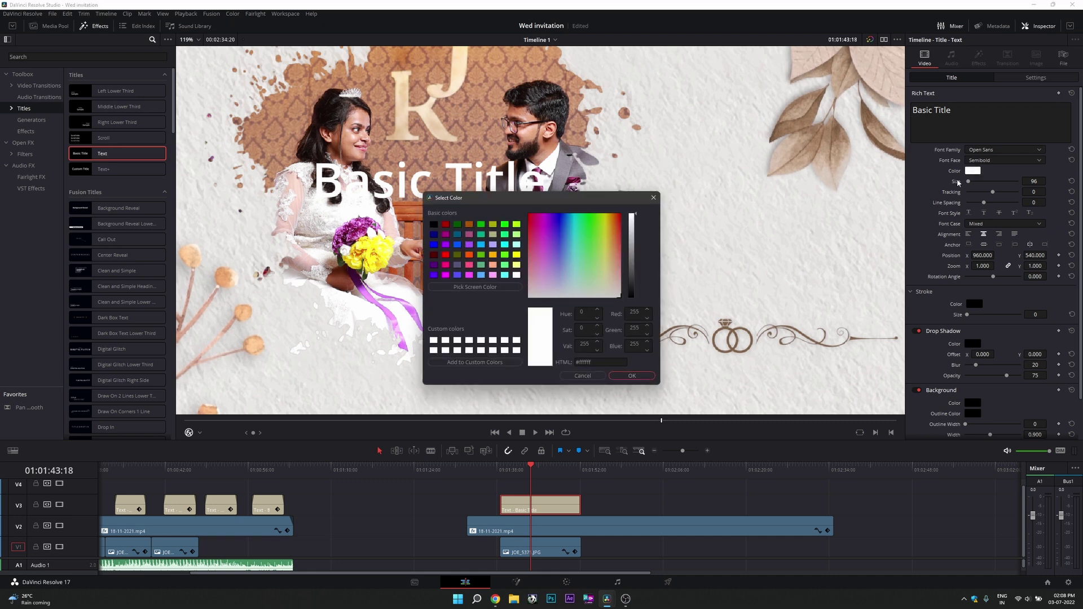
left_click(482, 288)
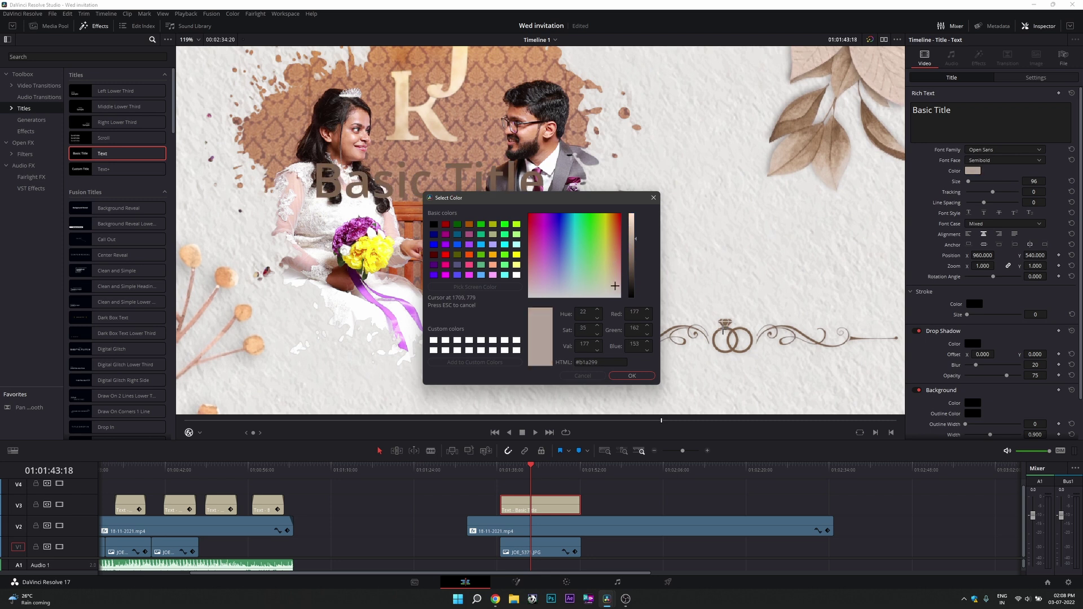
left_click(725, 329)
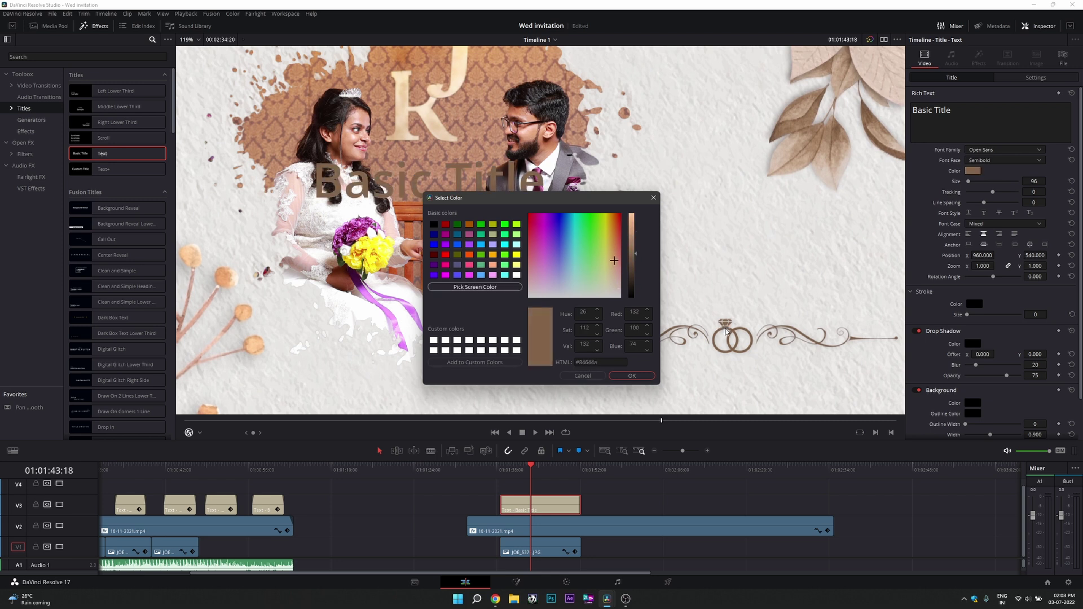
left_click(633, 376)
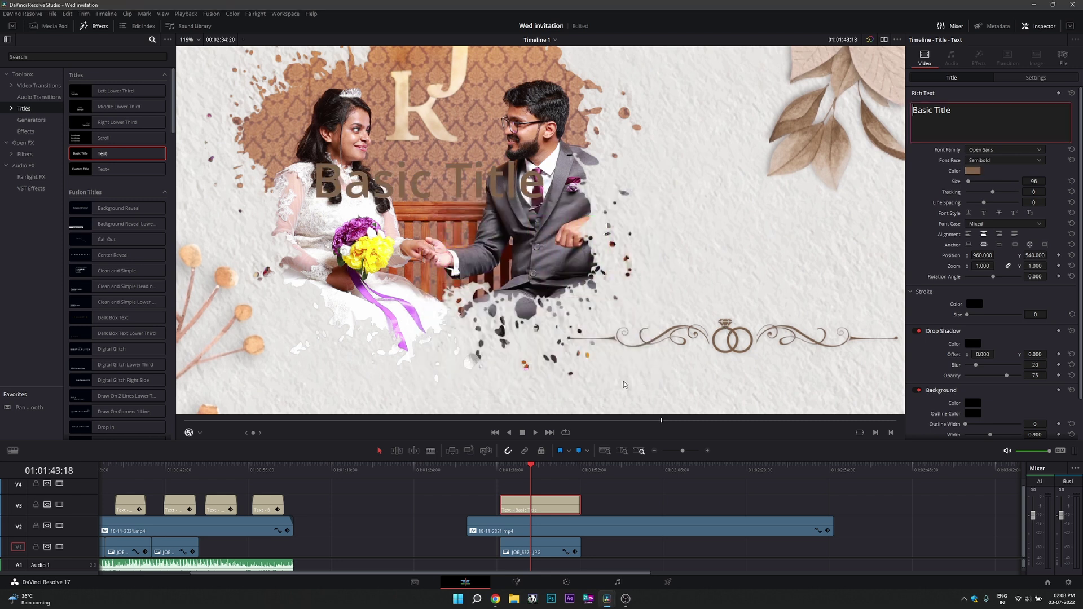
scroll(822, 263, "down", 1)
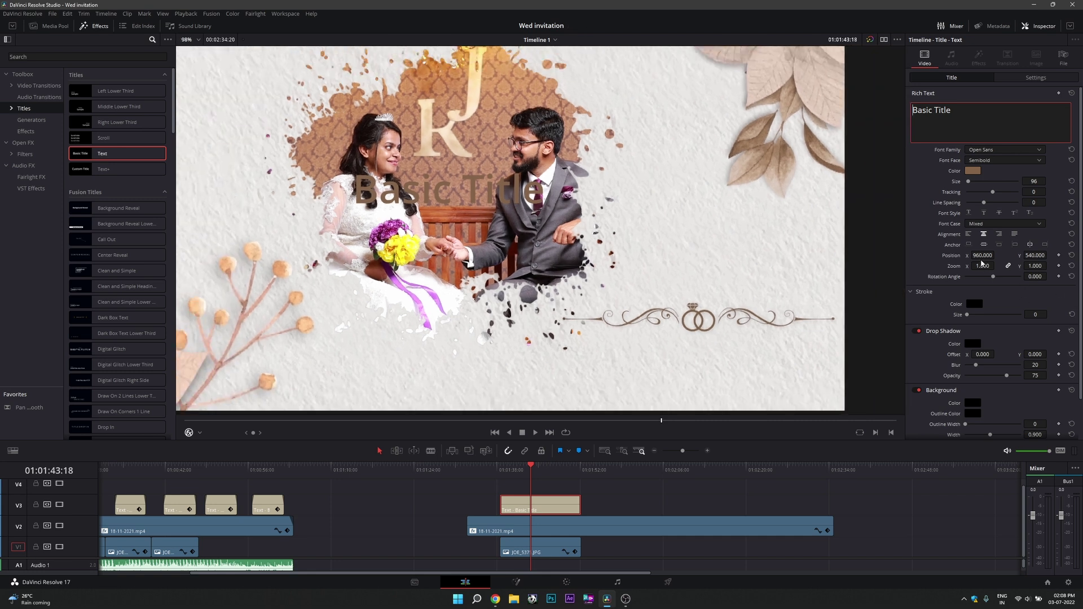
mouse_move(984, 256)
left_mouse_down()
mouse_move(1034, 255)
mouse_move(1010, 256)
left_mouse_up()
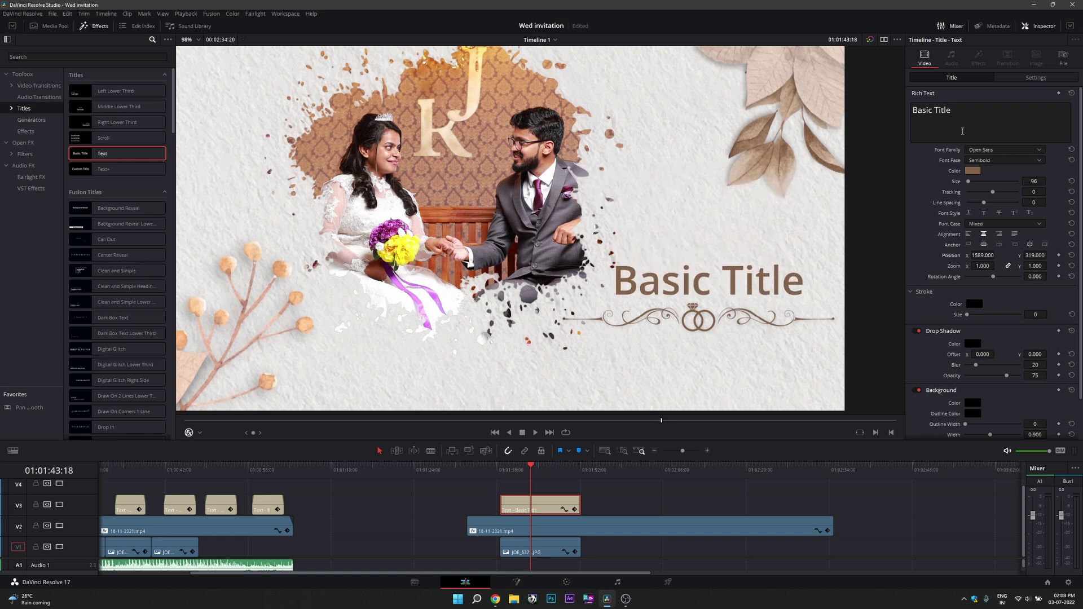
left_click(1035, 182)
type("70")
Step: Shrink the Basic Title to size 66 and nudge it to X 1573 above the rings
left_click_drag(1023, 181, 1018, 184)
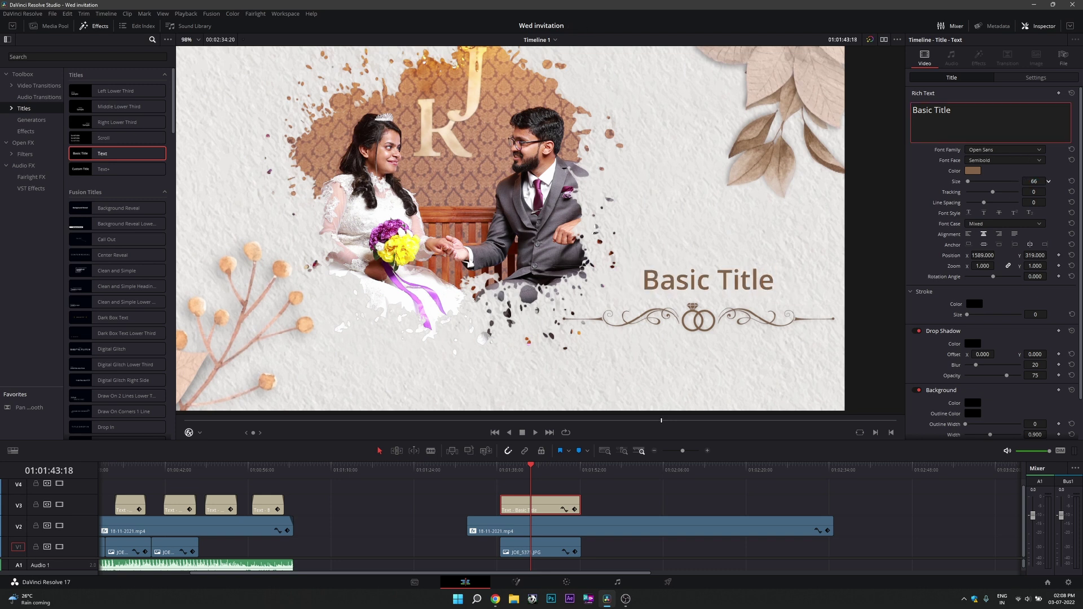
mouse_move(983, 255)
left_mouse_down()
mouse_move(998, 108)
mouse_move(895, 110)
left_mouse_up()
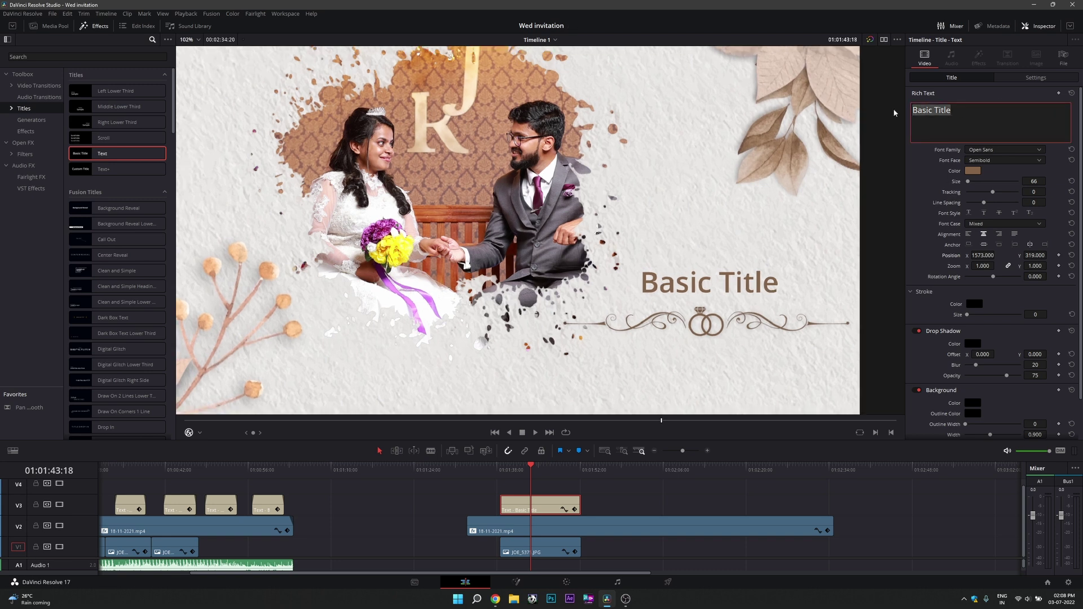
Step: Type 'Jem & Kaleb' as the names title, set in Sitka Banner Semibold at size 44
type("Jem &")
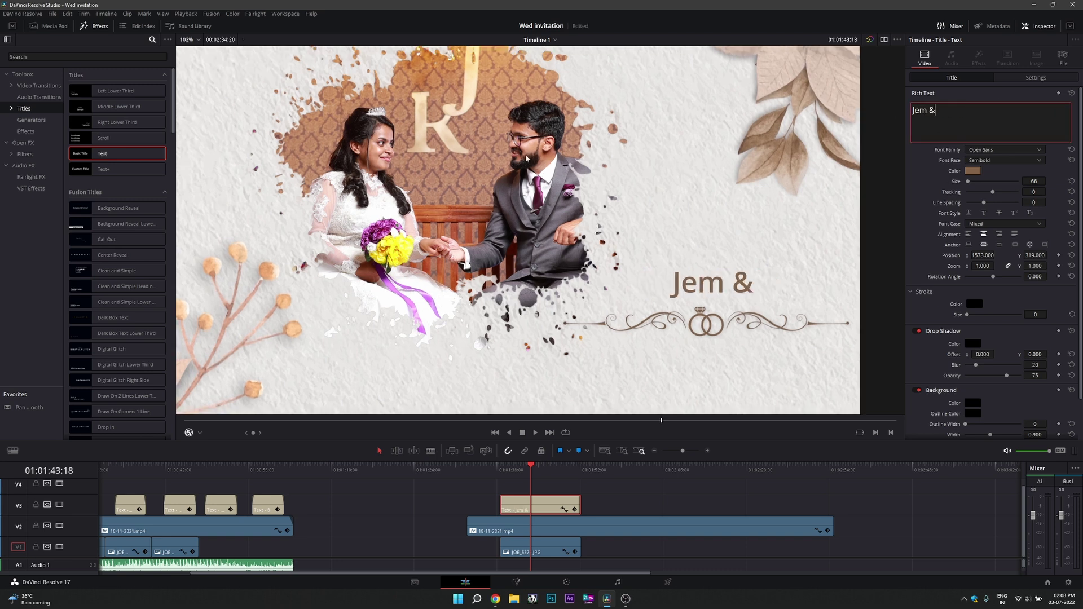
type(" K")
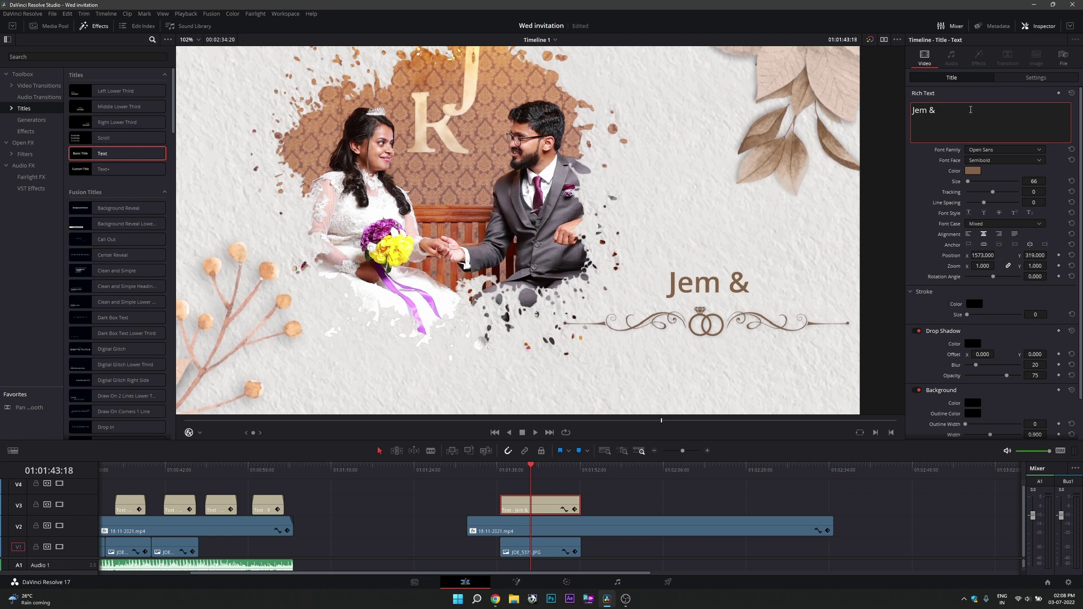
type("aleb")
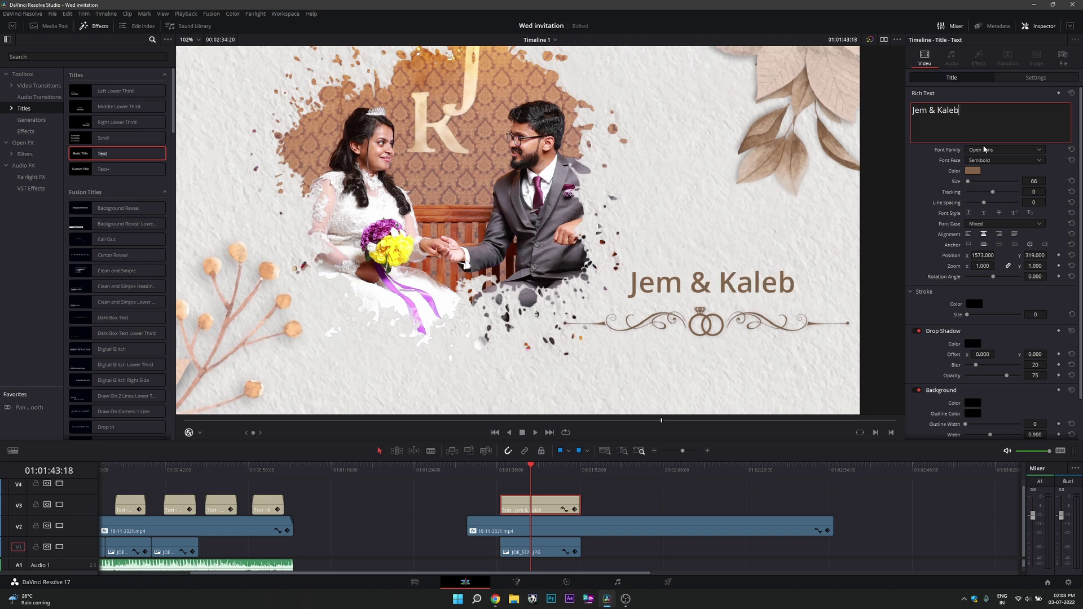
left_click(986, 148)
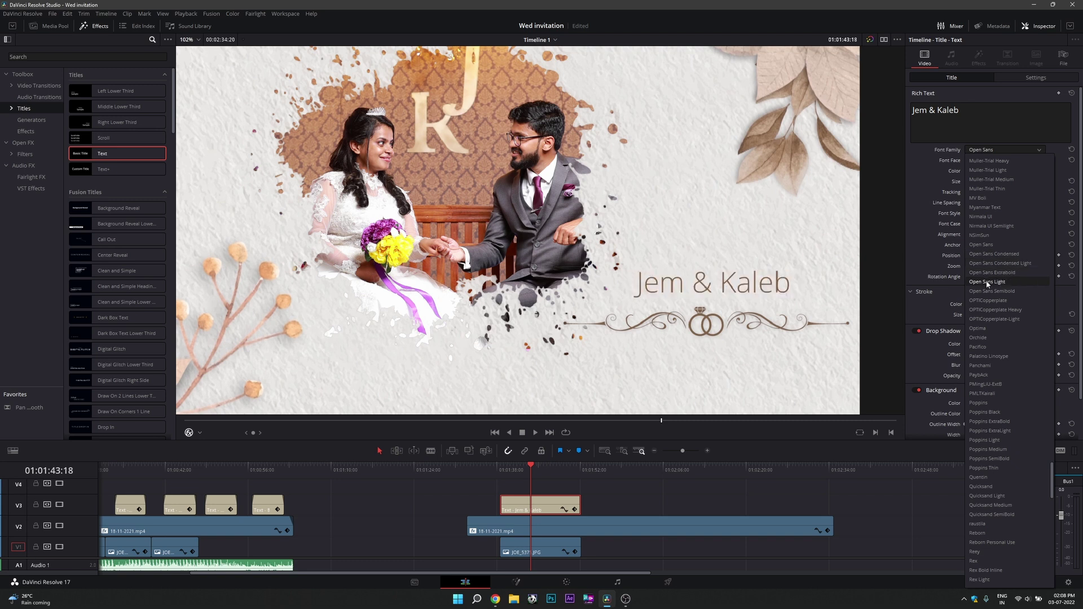
scroll(988, 313, "down", 10)
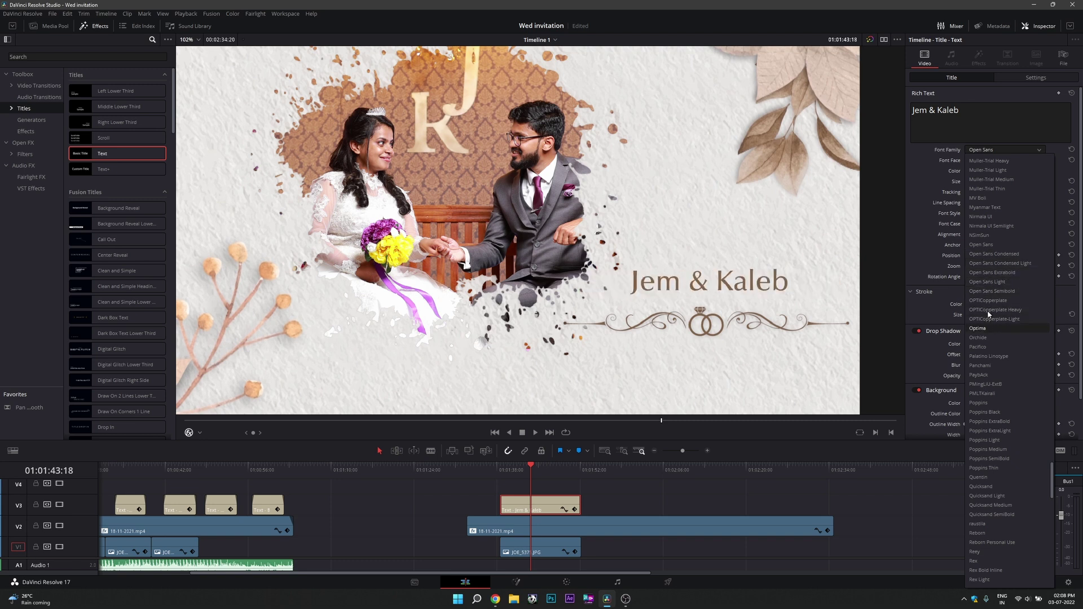
left_click(987, 313)
left_click_drag(1036, 181, 1040, 181)
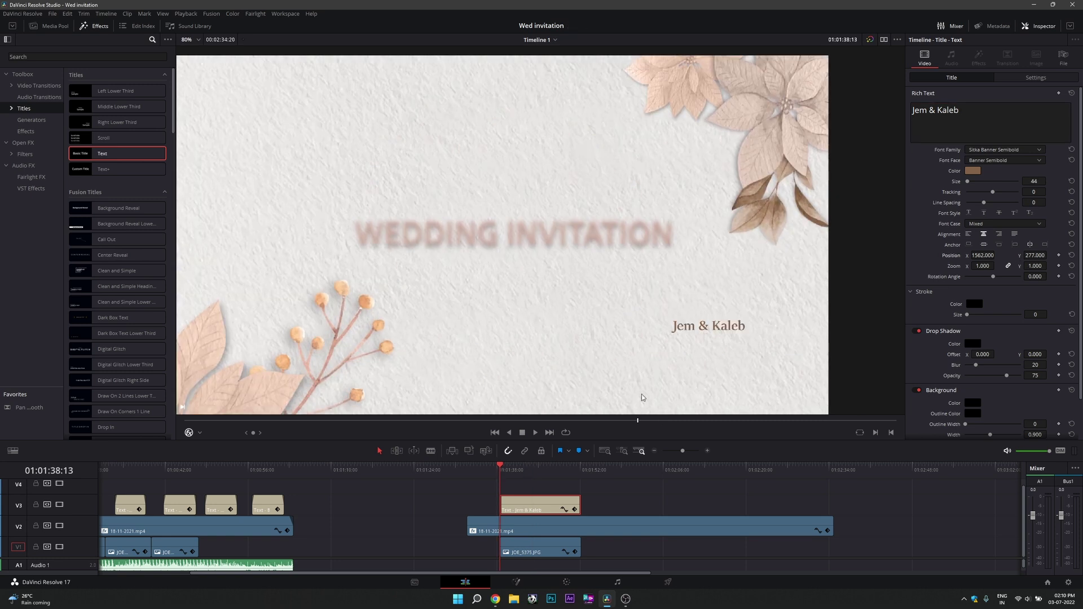
Step: Trim the title's start to where the ring ornament appears and check its entrance
key("space")
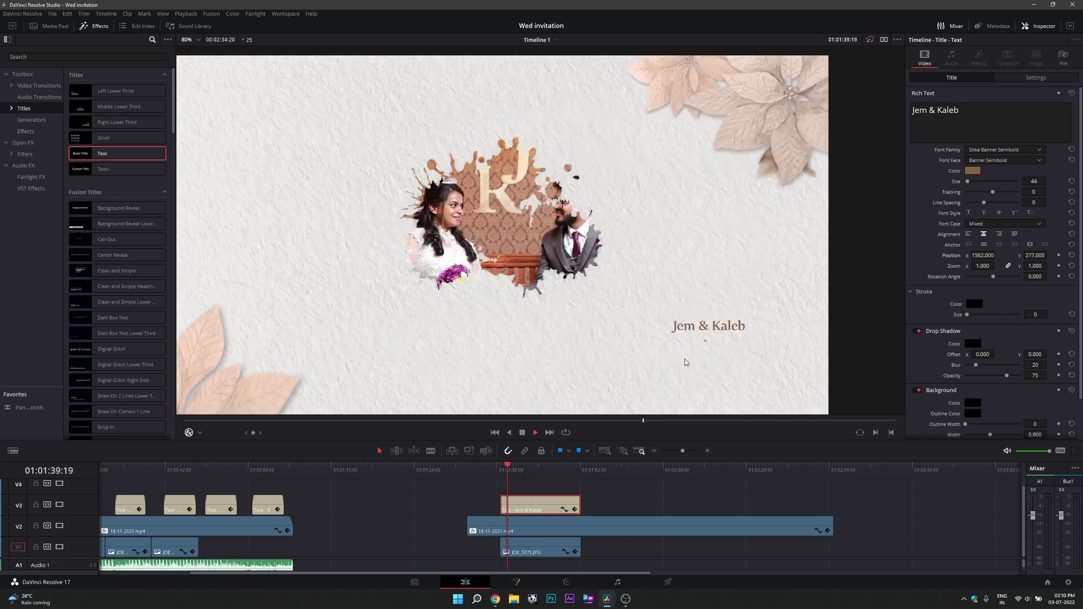
key("space")
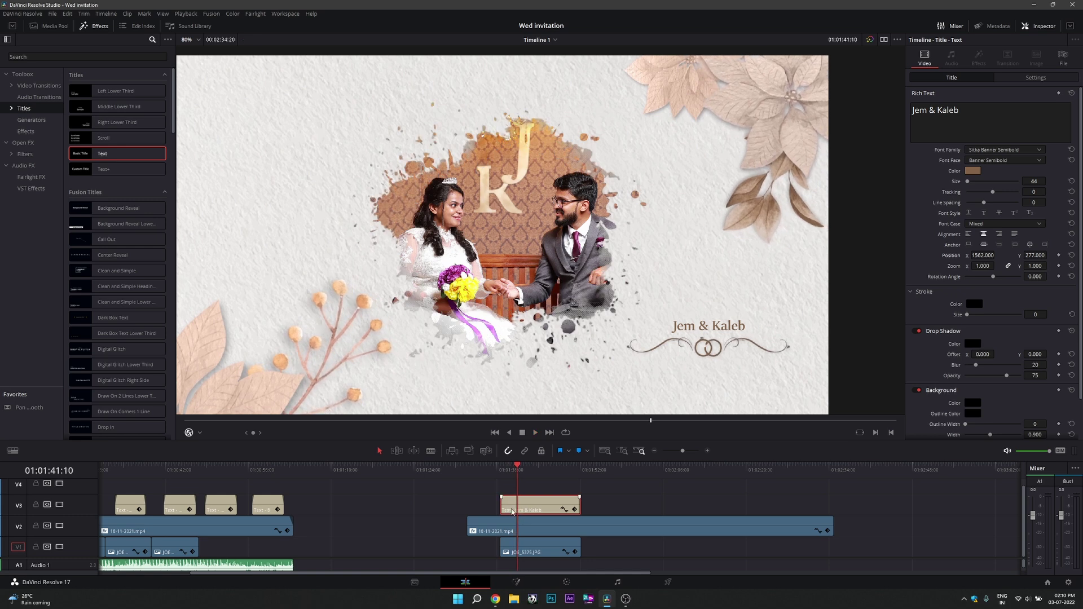
left_click_drag(505, 506, 517, 507)
key("ctrl+equal")
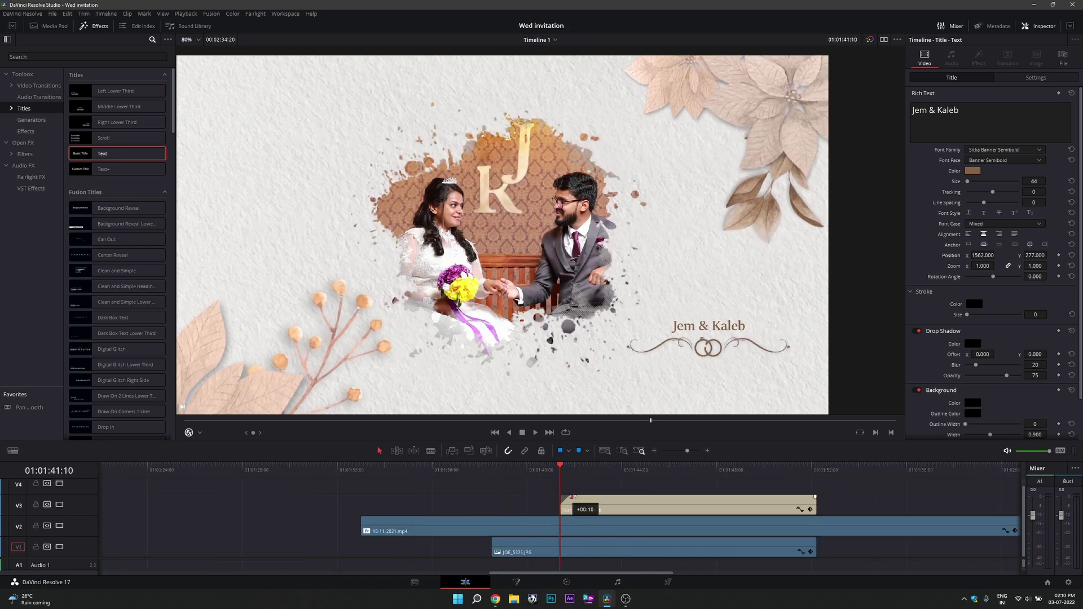
left_click(540, 467)
key("space")
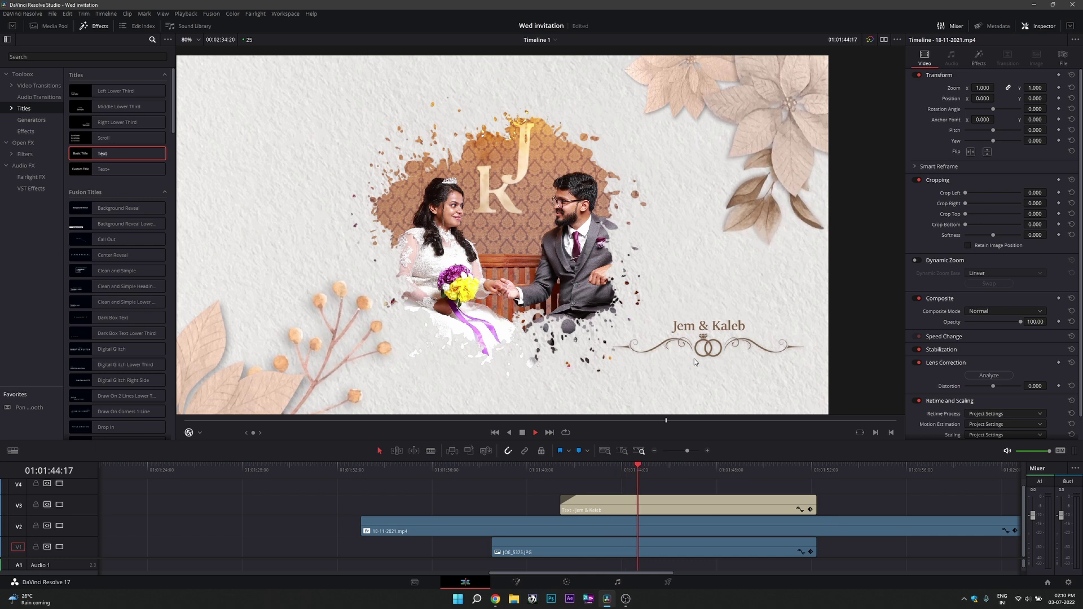
Step: Trim the title's end to 01:01:46:02 and replay the title section
key("space")
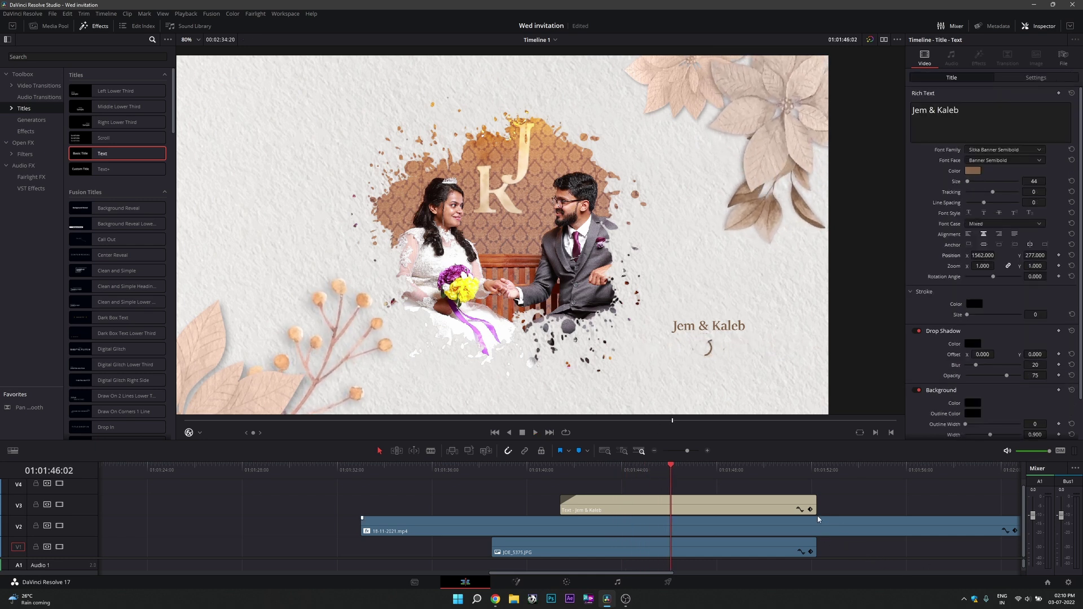
left_click_drag(814, 500, 672, 501)
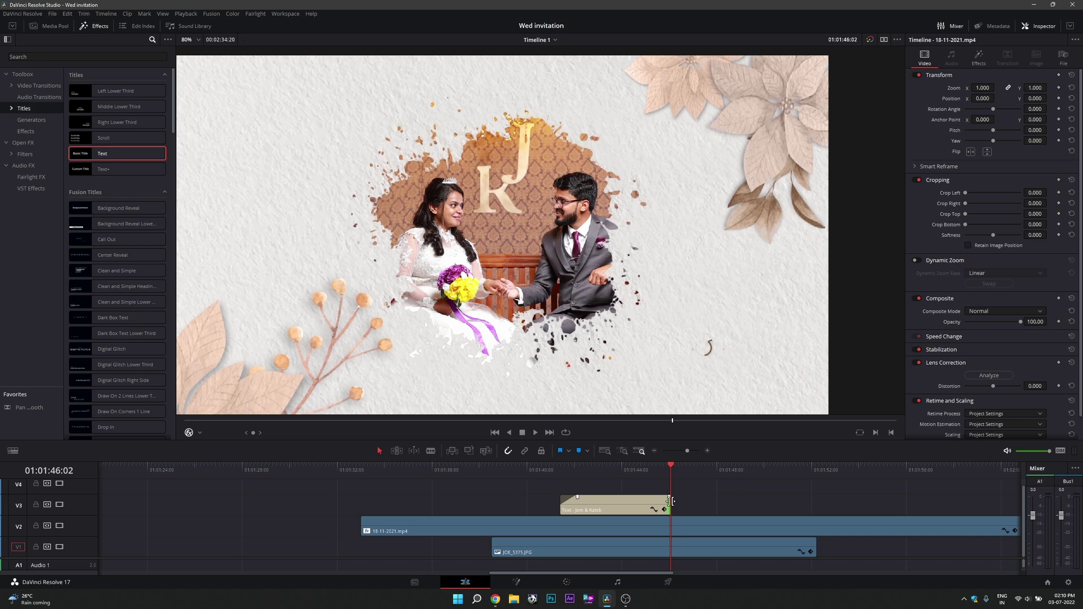
left_click(654, 466)
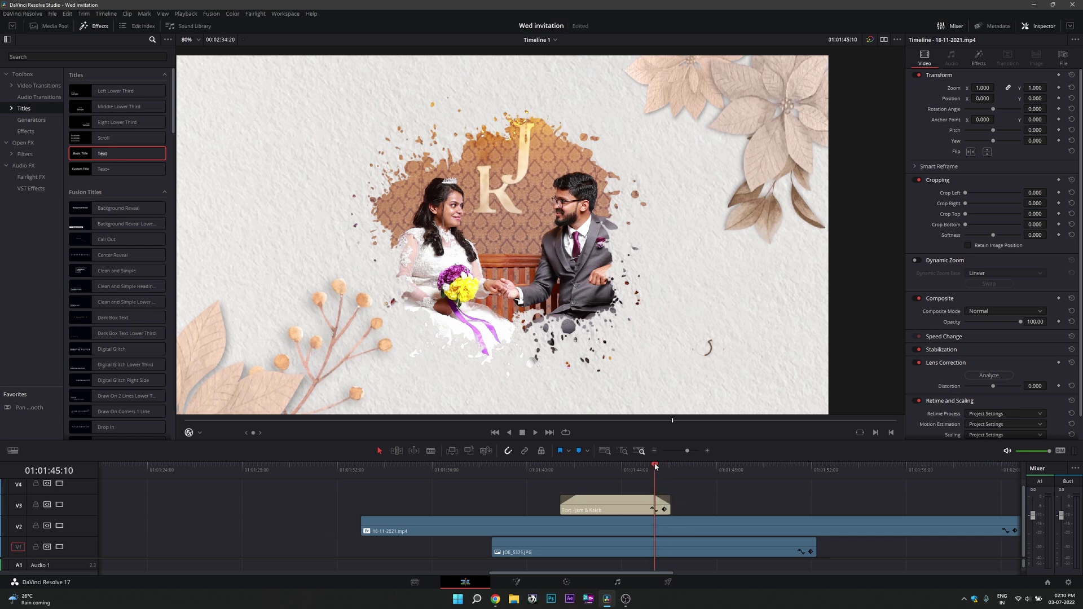
key("space")
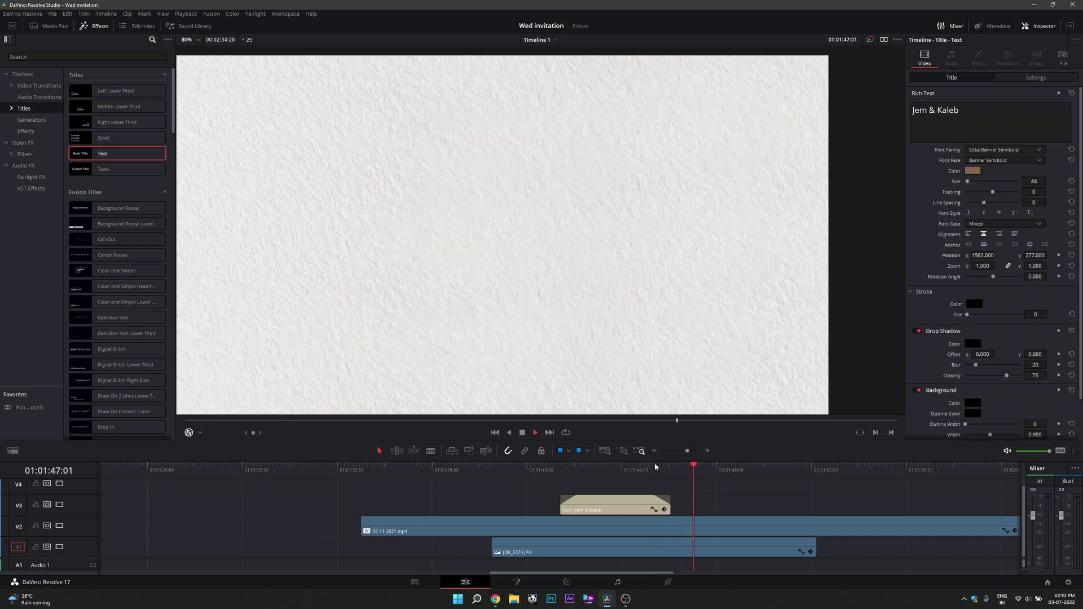
left_click(561, 468)
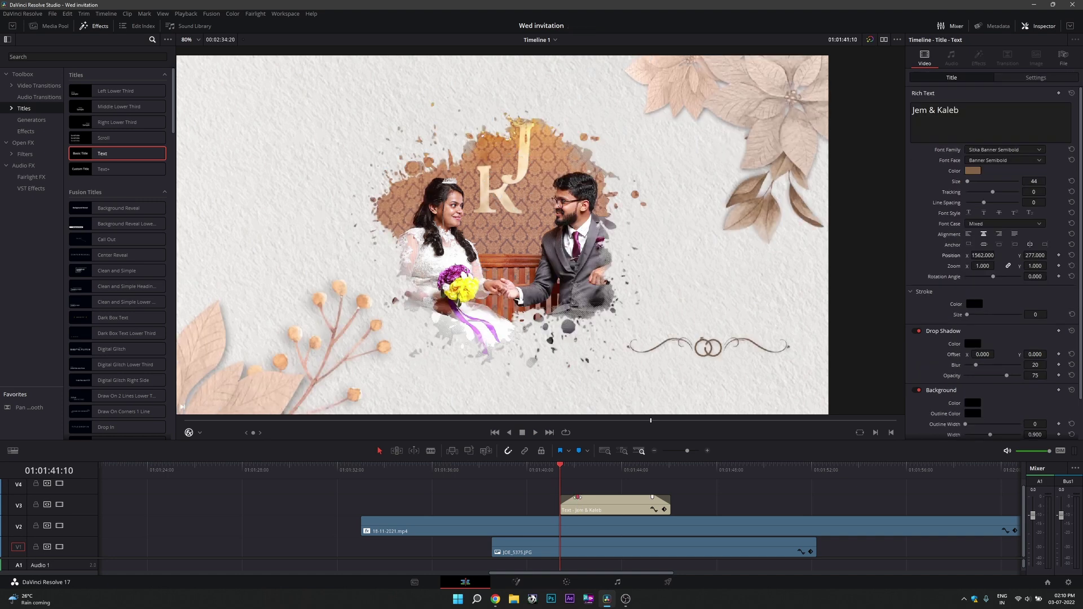
key("space")
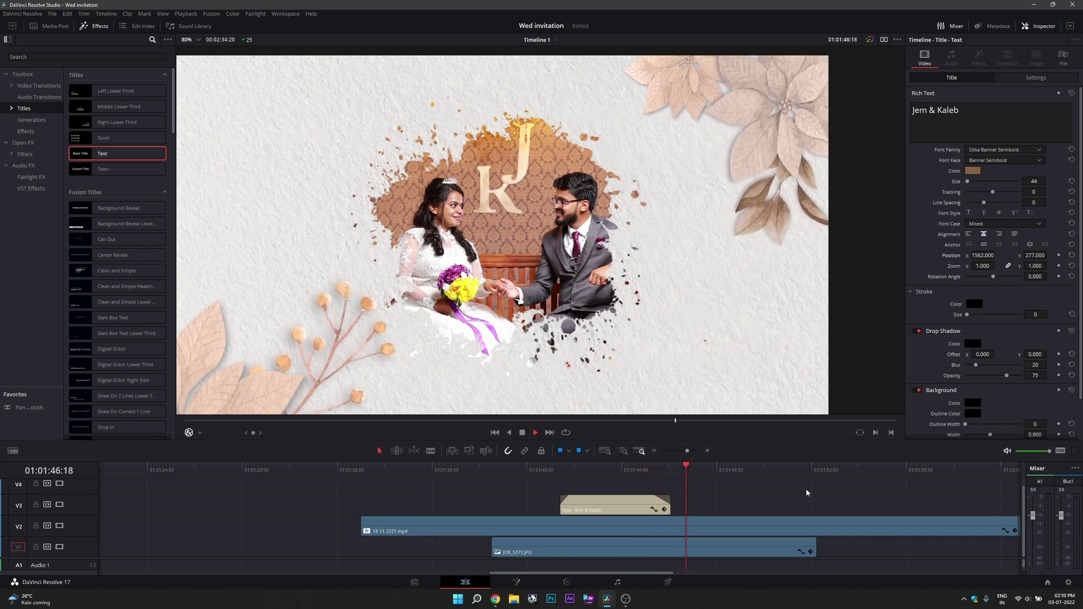
scroll(806, 489, "down", 4)
Step: Turn on dynamic zoom for the JOE_5375.JPG couple photo and preview it
key("space")
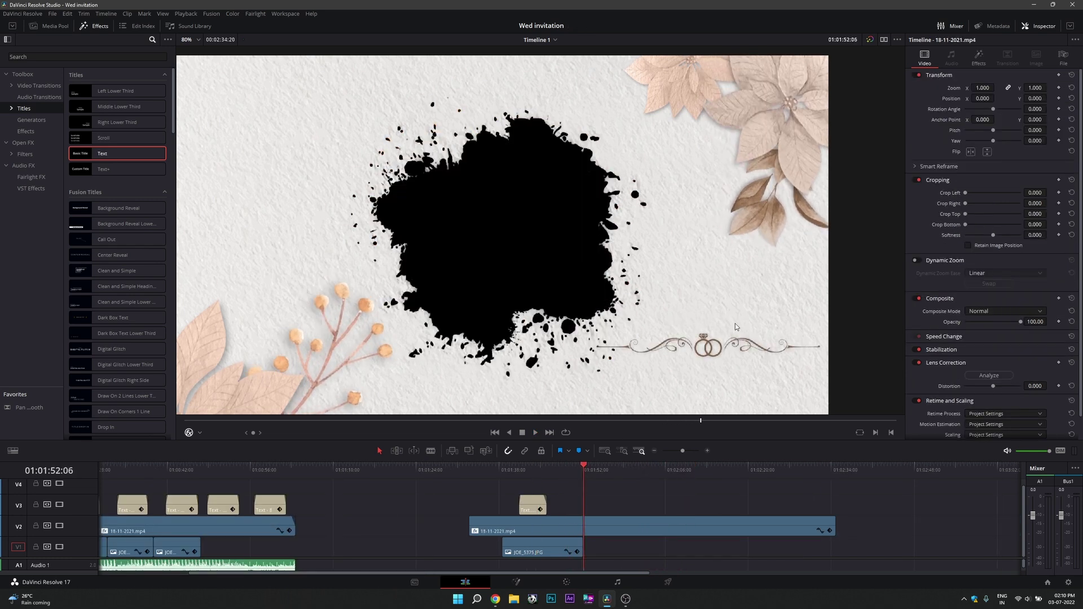
mouse_move(613, 474)
left_mouse_down()
mouse_move(631, 471)
mouse_move(519, 471)
left_mouse_up()
left_click(535, 552)
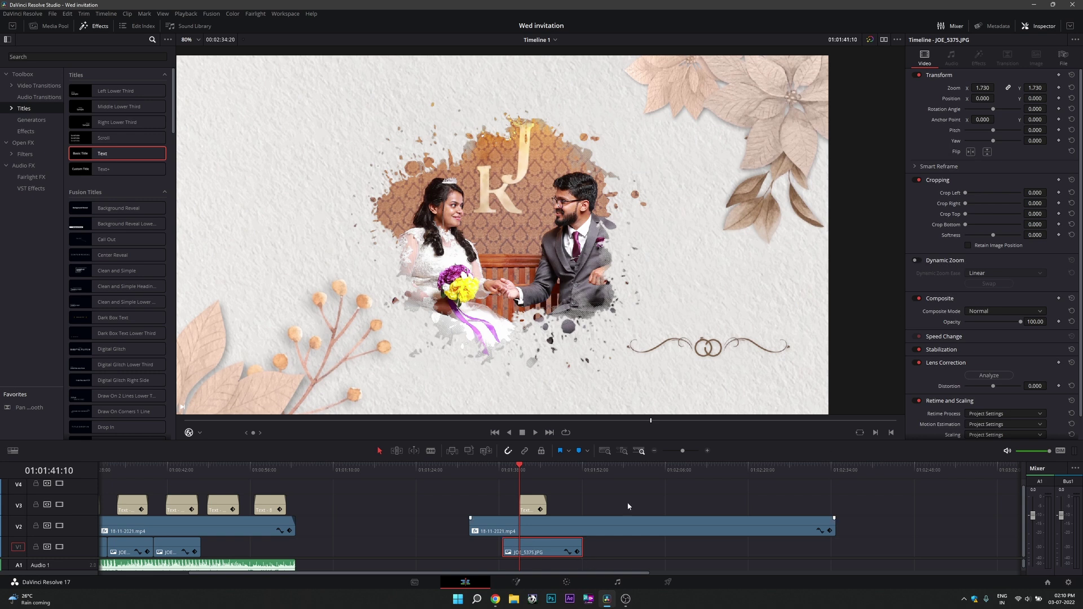
left_click(916, 261)
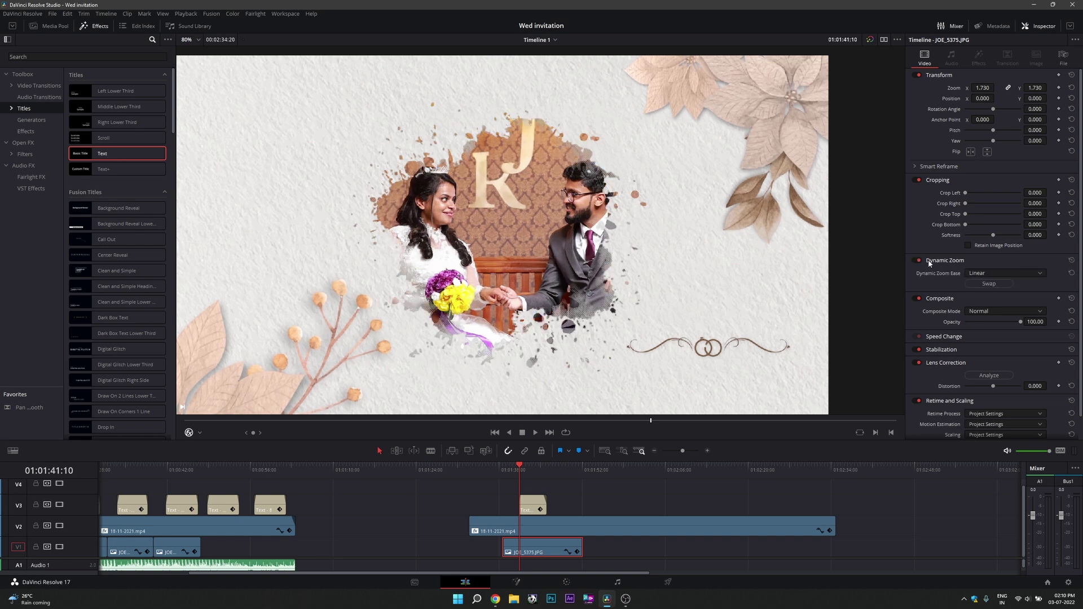
left_click(505, 473)
key("space")
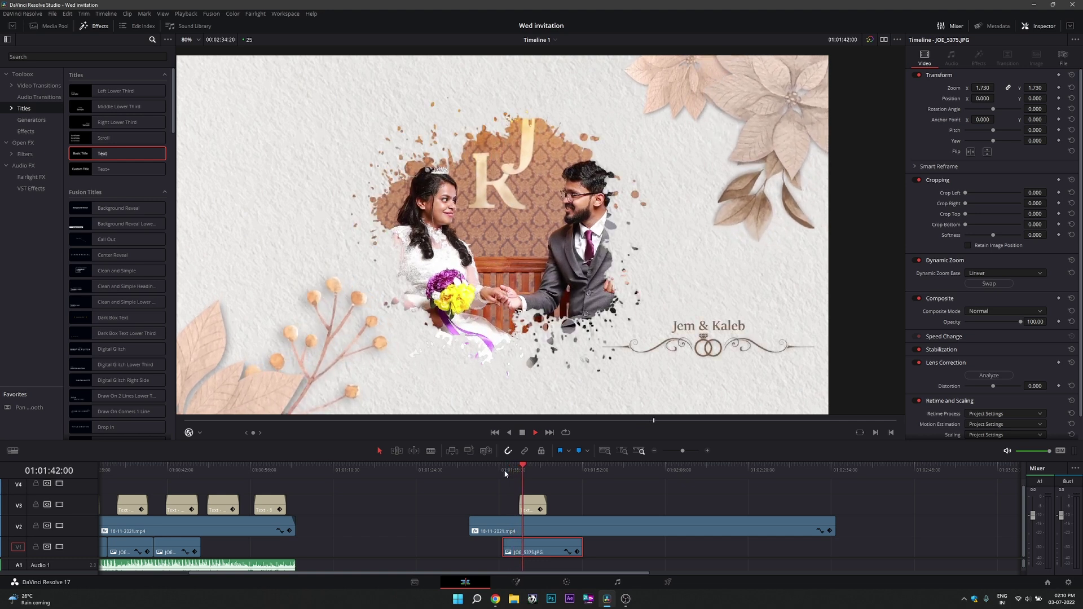
key("space")
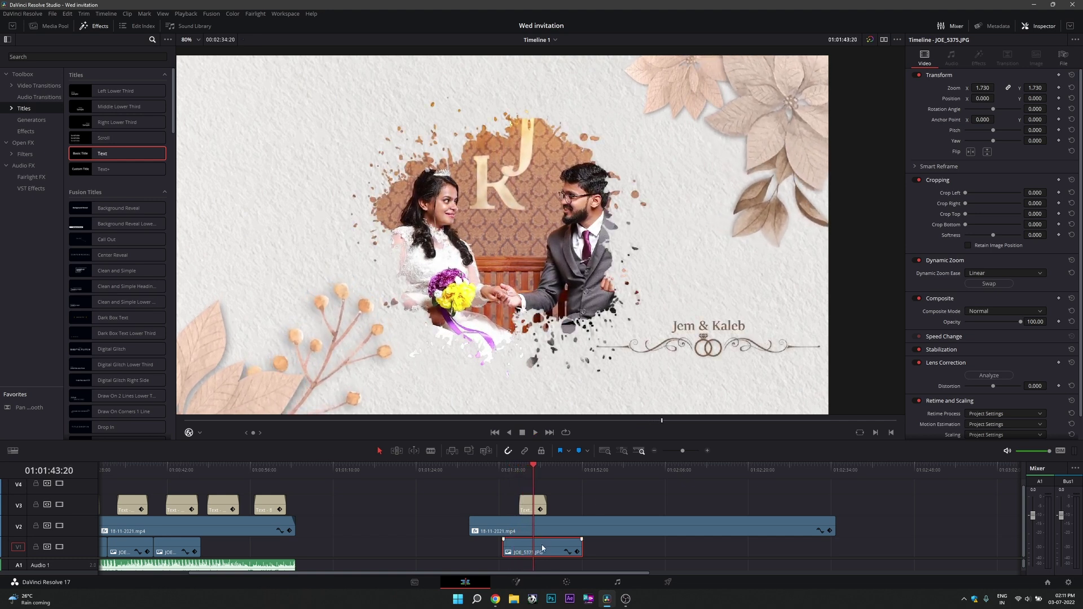
Step: Reverse the photo's dynamic zoom direction and replay to check it
left_click(993, 285)
left_click(505, 472)
key("space")
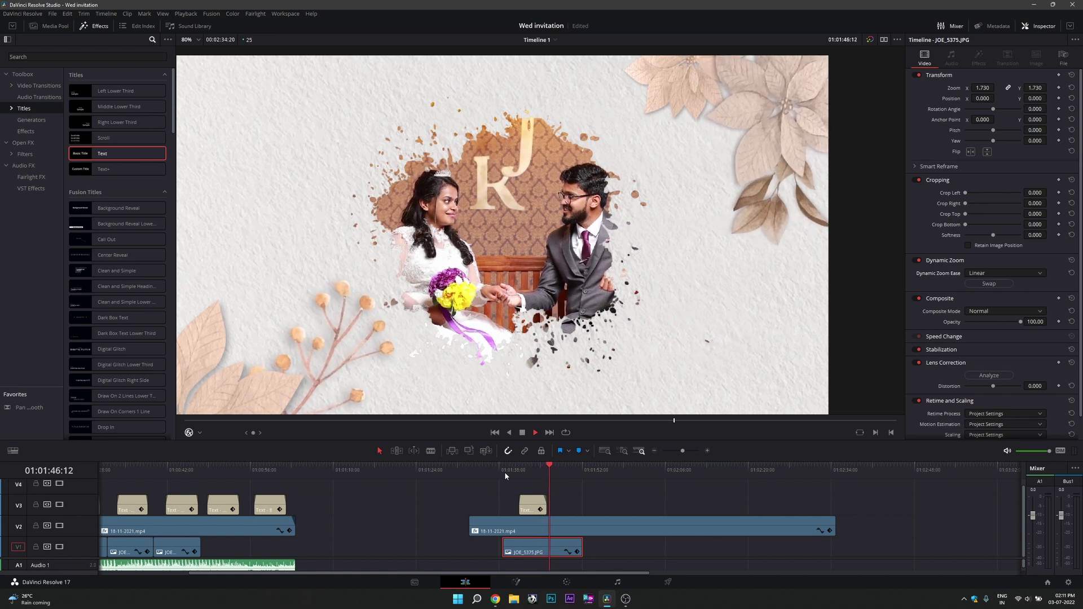
key("space")
Step: Shrink the couple photo's zoom below 1.730 at 01:01:46:02 and review the result
left_click(519, 469)
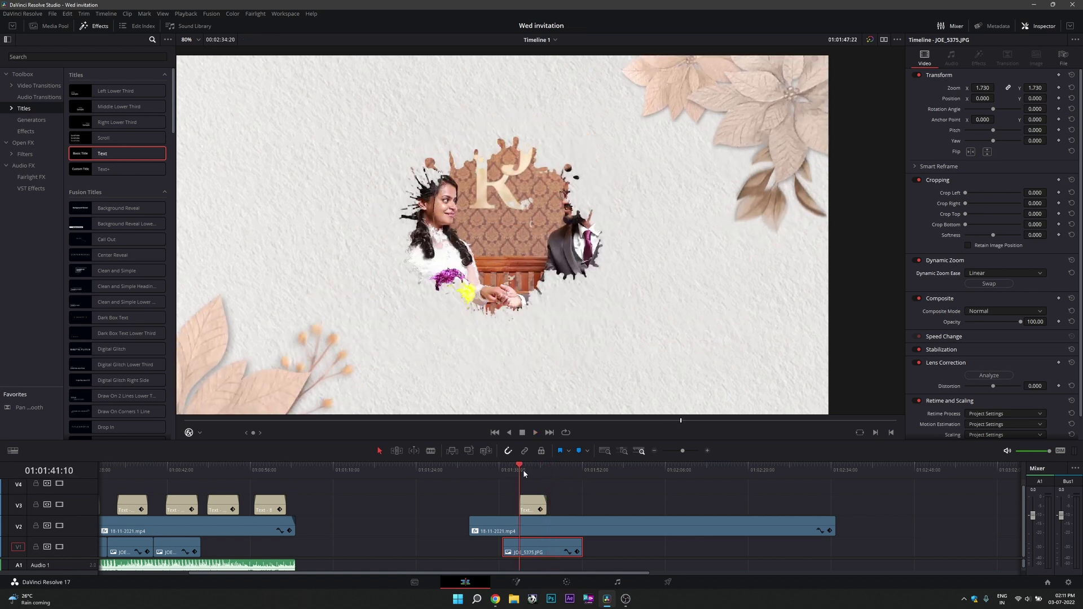
left_click(547, 470)
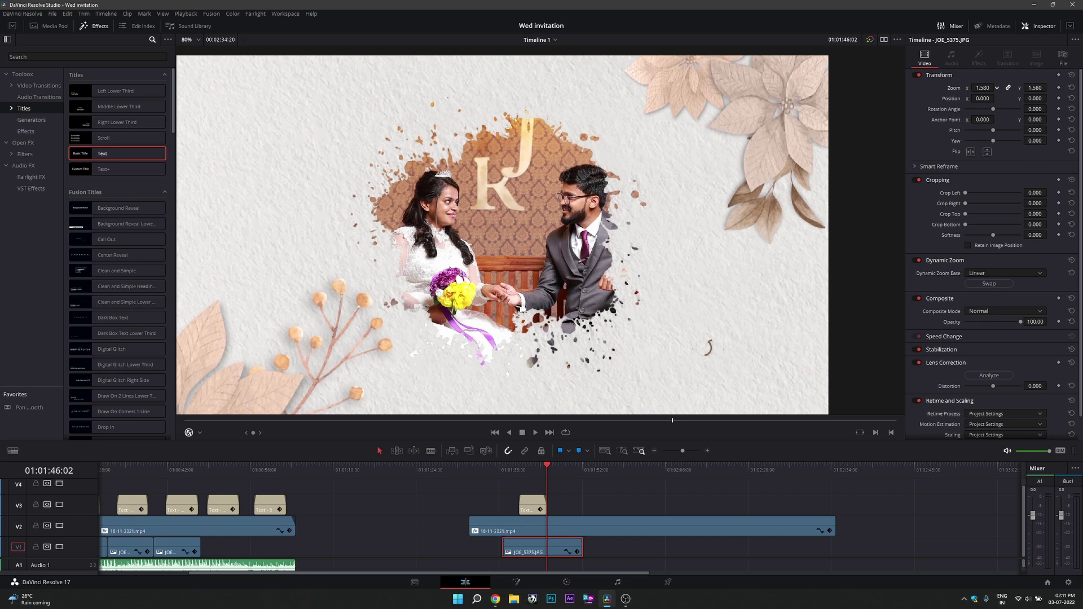
left_click_drag(1010, 88, 997, 88)
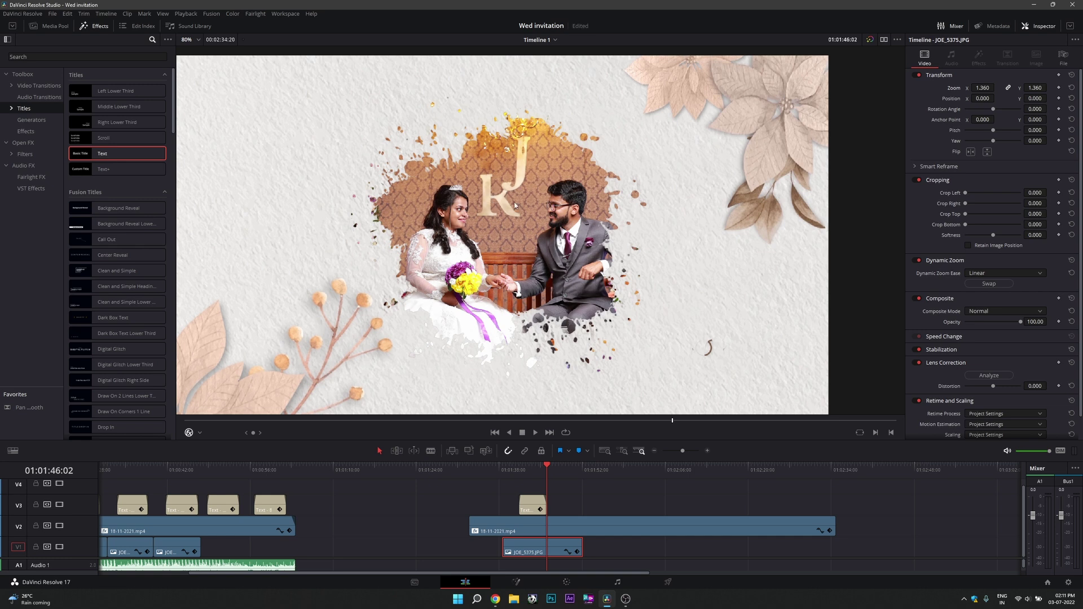
left_click(518, 476)
key("space")
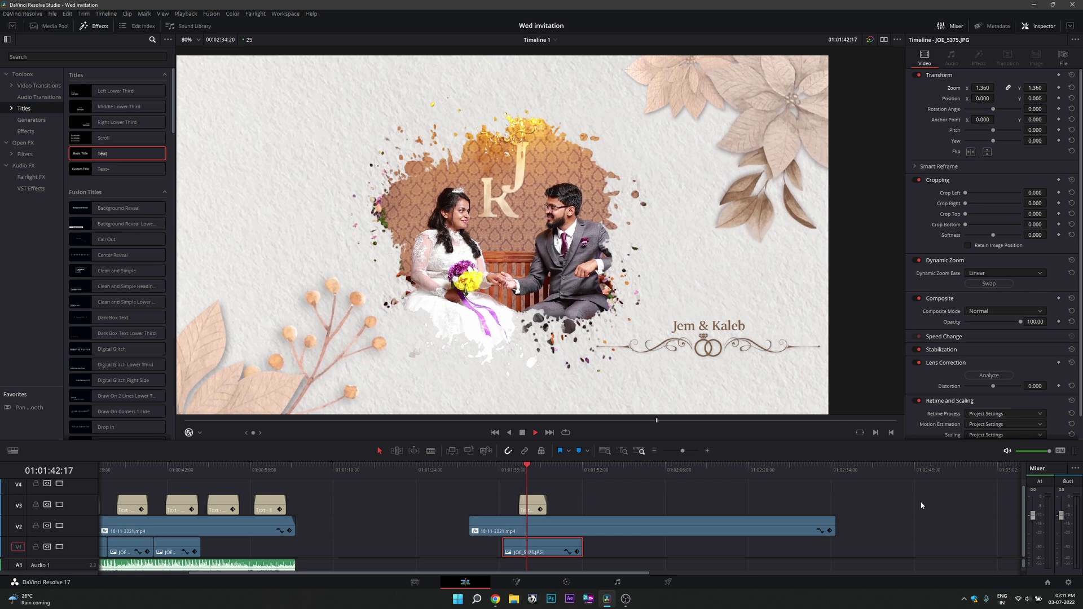
Step: Step frame by frame to the first blank frame after the ink splash
left_click(497, 469)
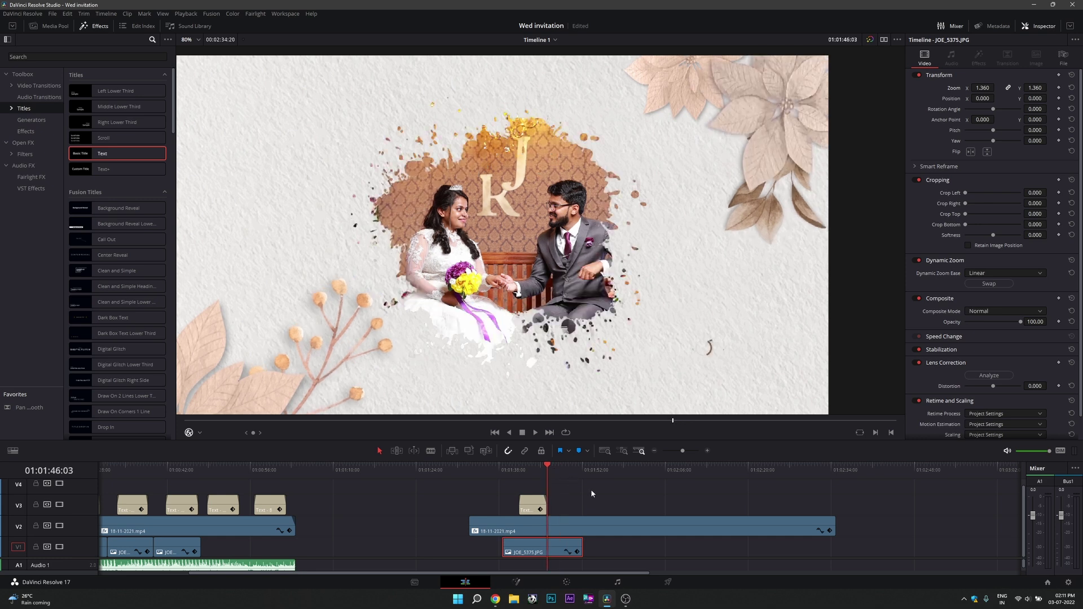
key("Left")
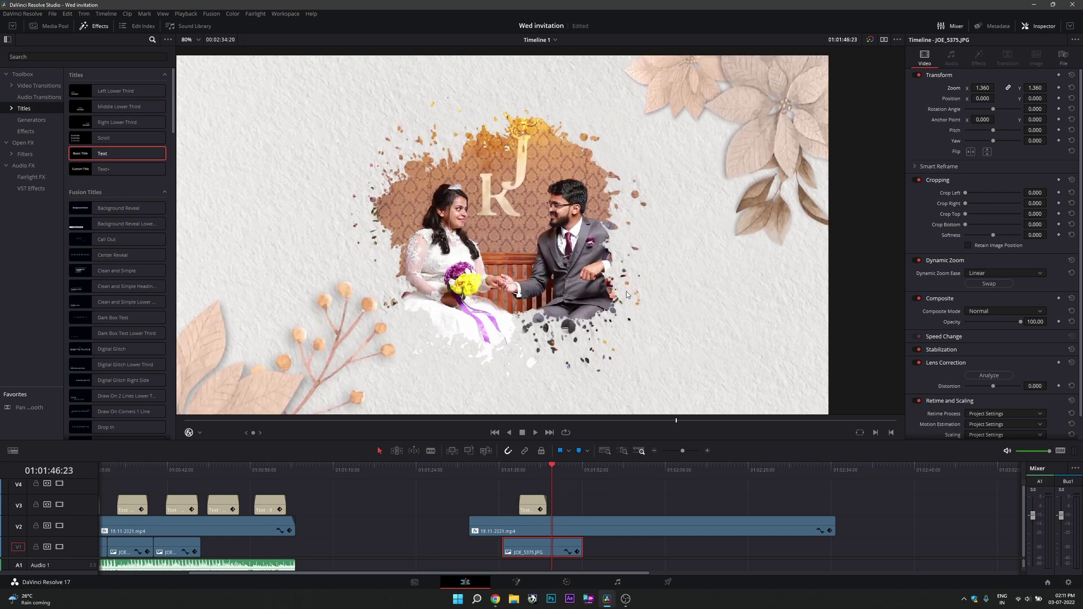
key("Right")
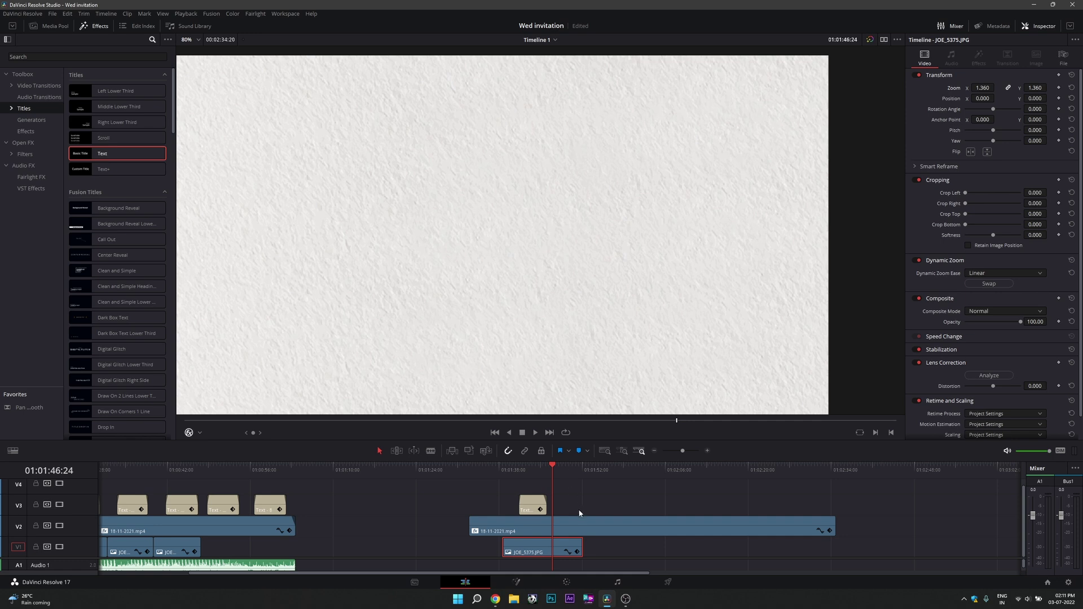
Step: Trim JOE_5375.JPG to the playhead, add JOE_5414.JPG and JOE_5444.JPG, and lengthen JOE_5444
left_click_drag(568, 547, 552, 547)
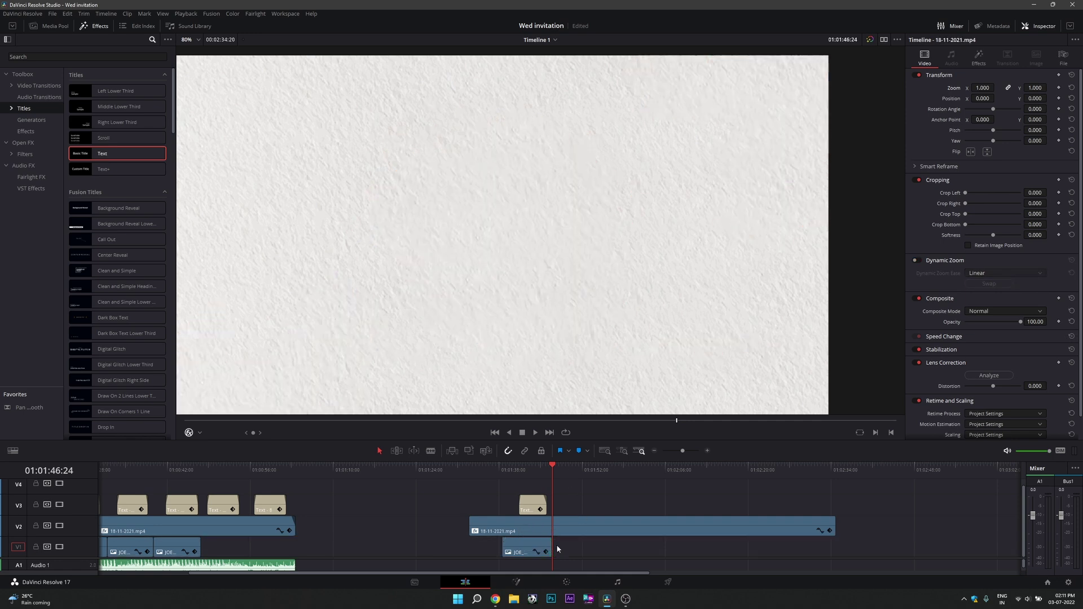
left_click(49, 26)
mouse_move(84, 290)
left_mouse_down()
mouse_move(562, 537)
mouse_move(563, 550)
left_mouse_up()
mouse_move(85, 362)
left_mouse_down()
mouse_move(628, 522)
mouse_move(559, 552)
mouse_move(608, 547)
left_mouse_up()
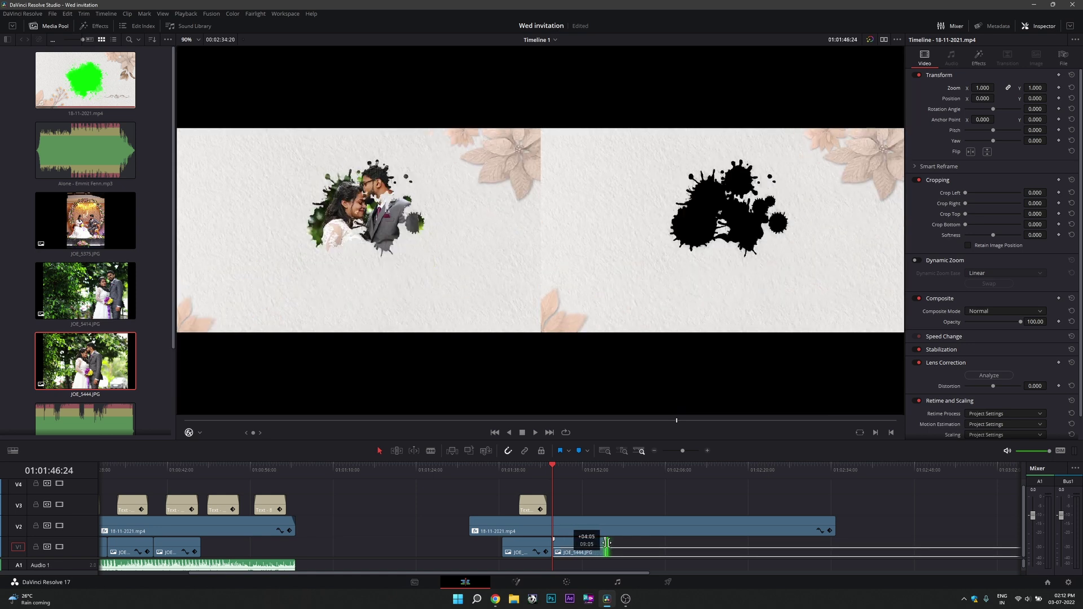
left_click(565, 470)
key("space")
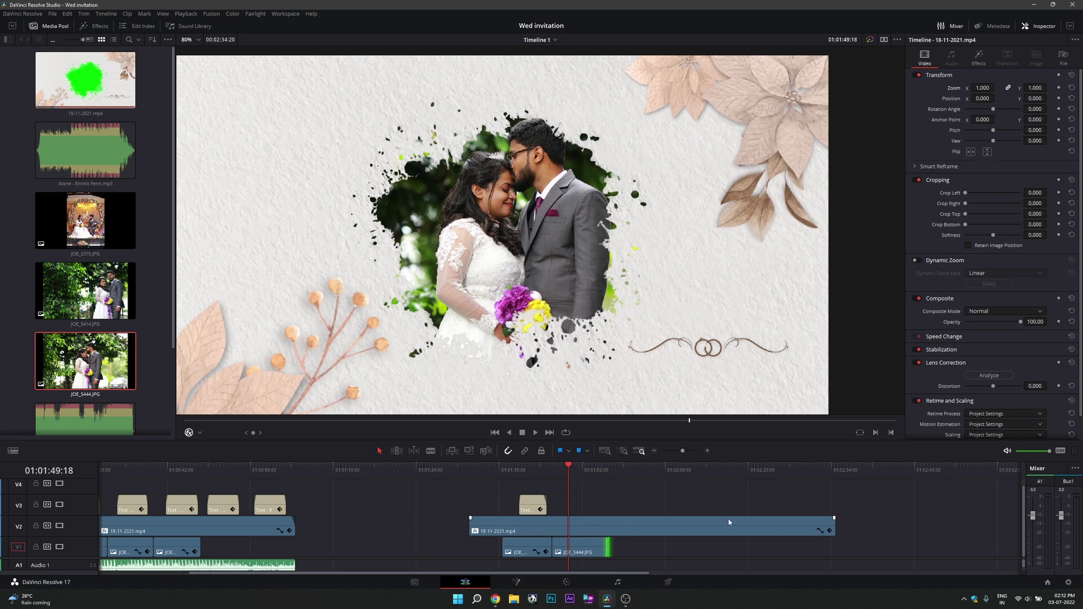
left_click_drag(585, 469, 565, 472)
Step: Enable Dynamic Zoom on JOE_5444.JPG and scrub to check the zooming photo
left_click(568, 556)
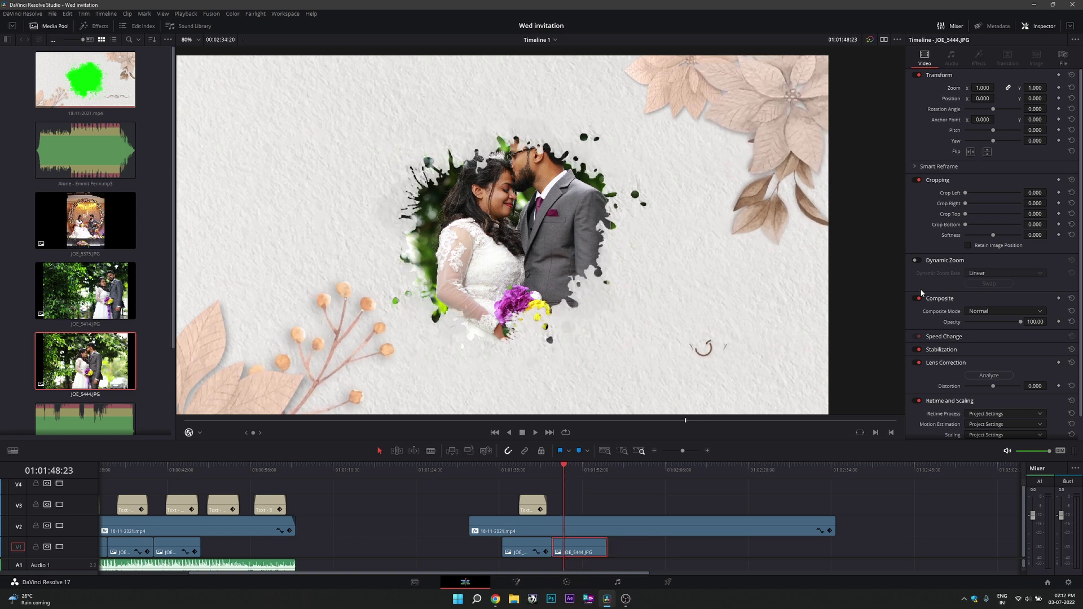
left_click(922, 260)
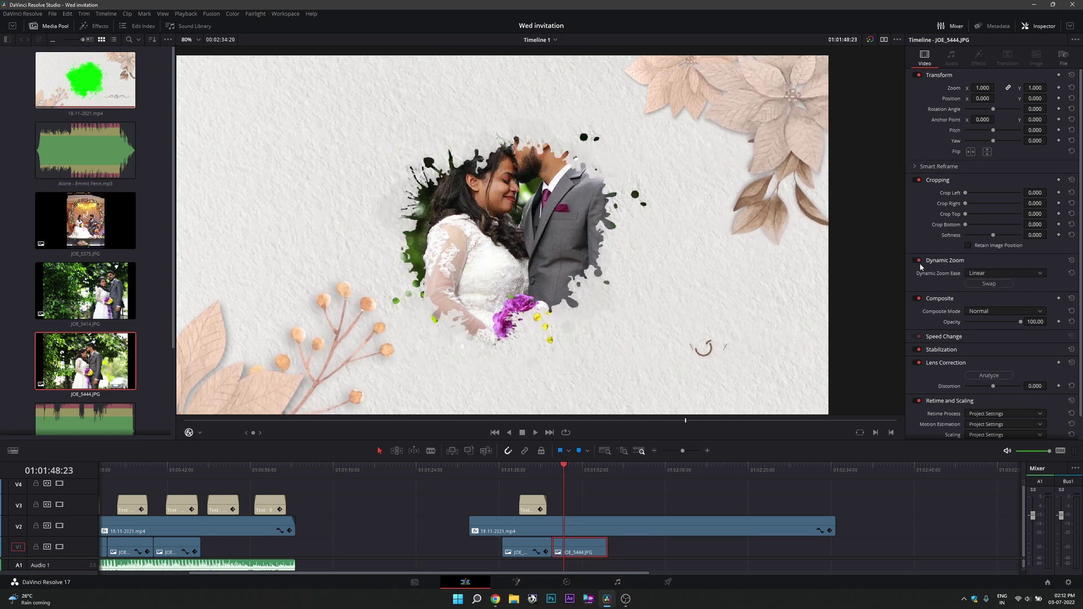
left_click(576, 472)
left_click_drag(577, 473, 673, 477)
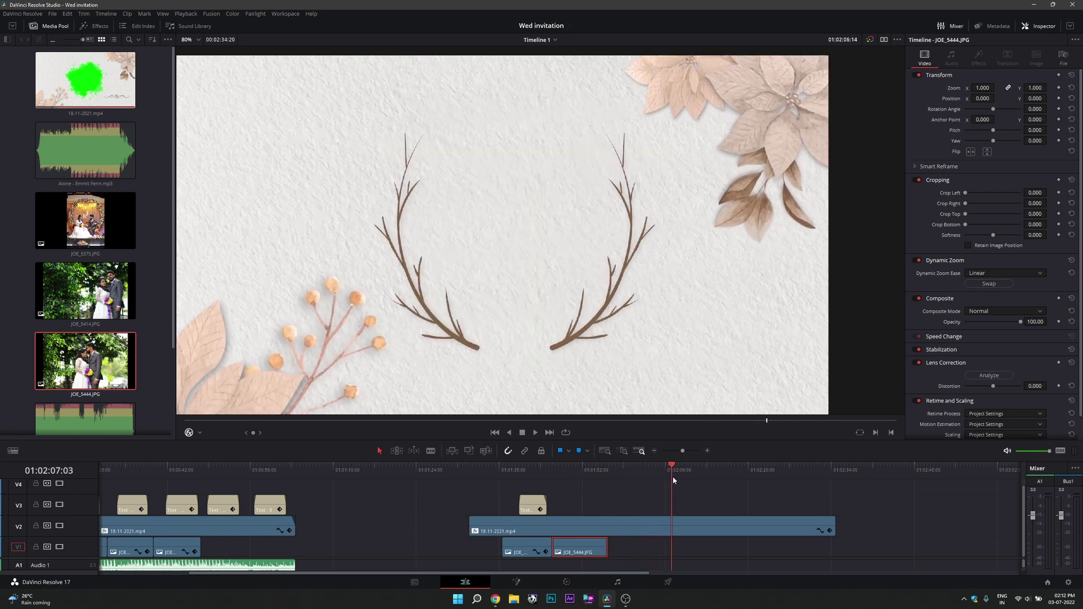
Step: Review the You Are Invited! and date titles, enlarge the audio track, and play the opening
left_click(222, 473)
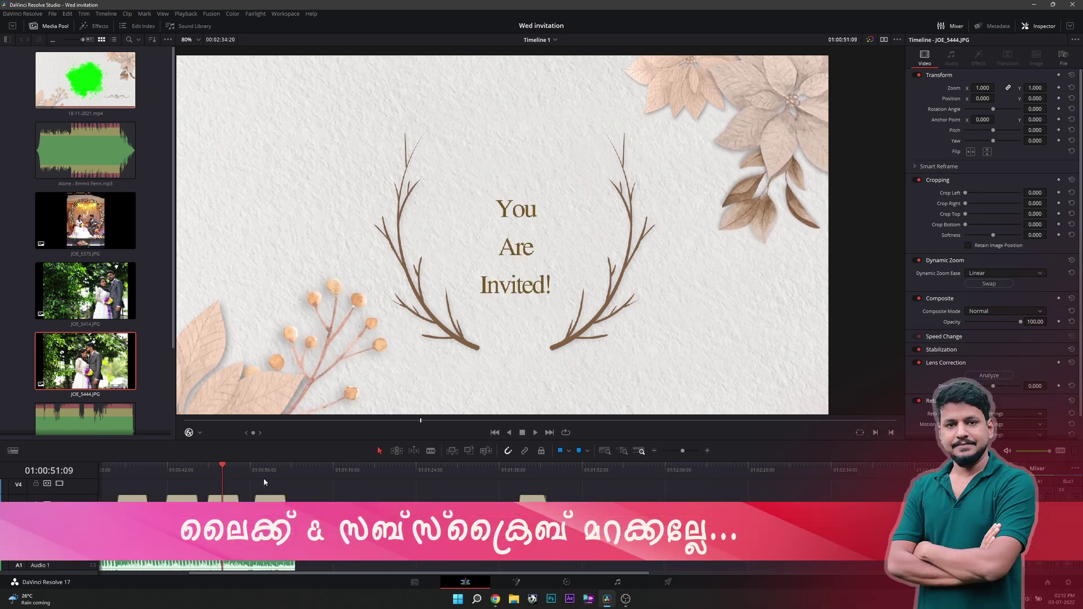
left_click(268, 471)
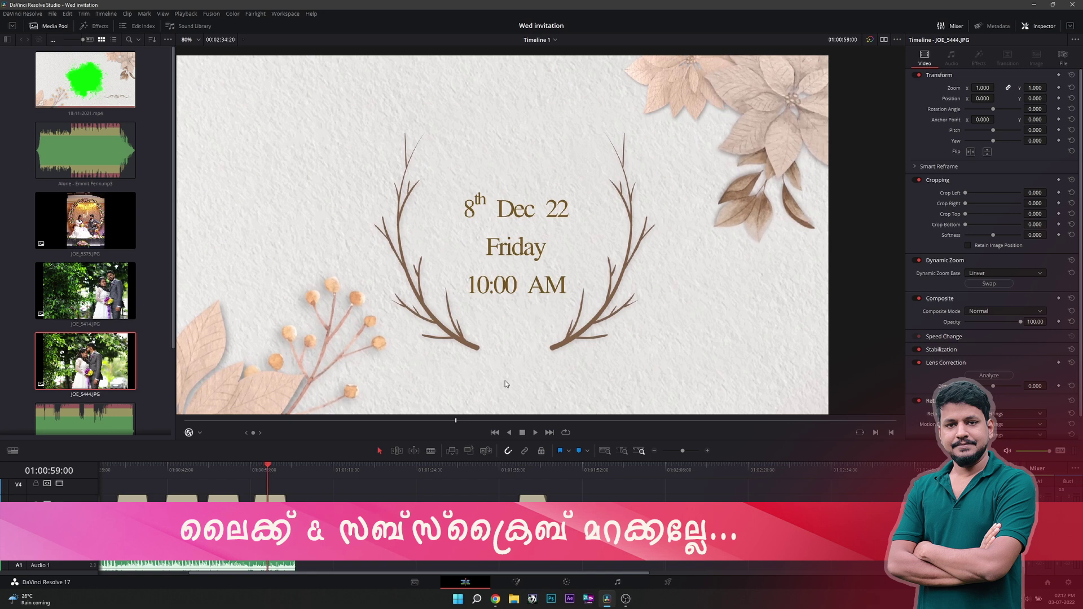
left_click_drag(730, 472, 768, 471)
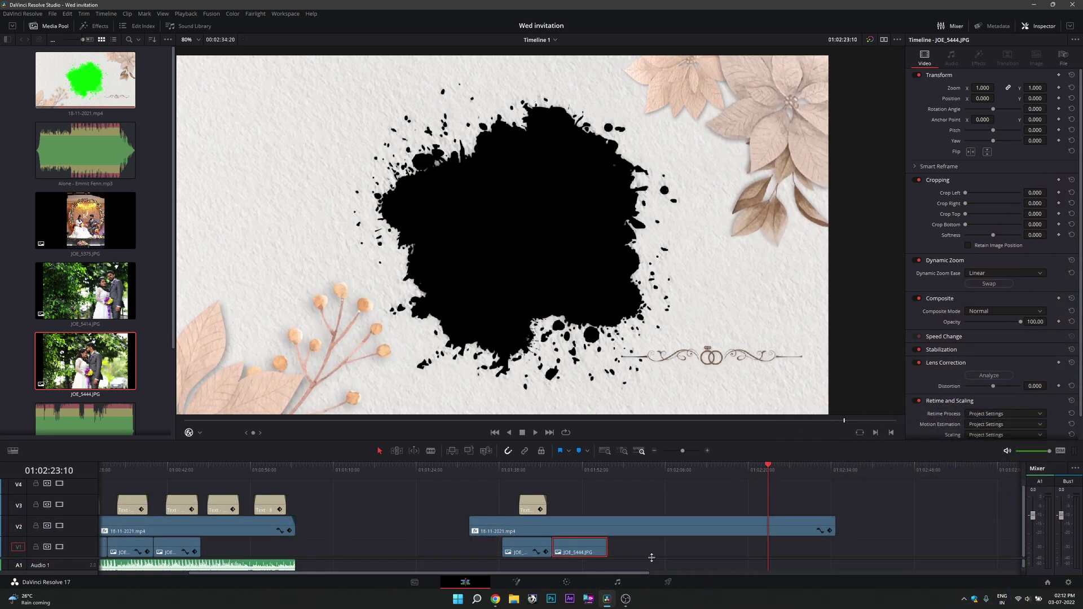
mouse_move(431, 558)
left_mouse_down()
mouse_move(426, 511)
mouse_move(419, 525)
left_mouse_up()
left_click(145, 471)
key("space")
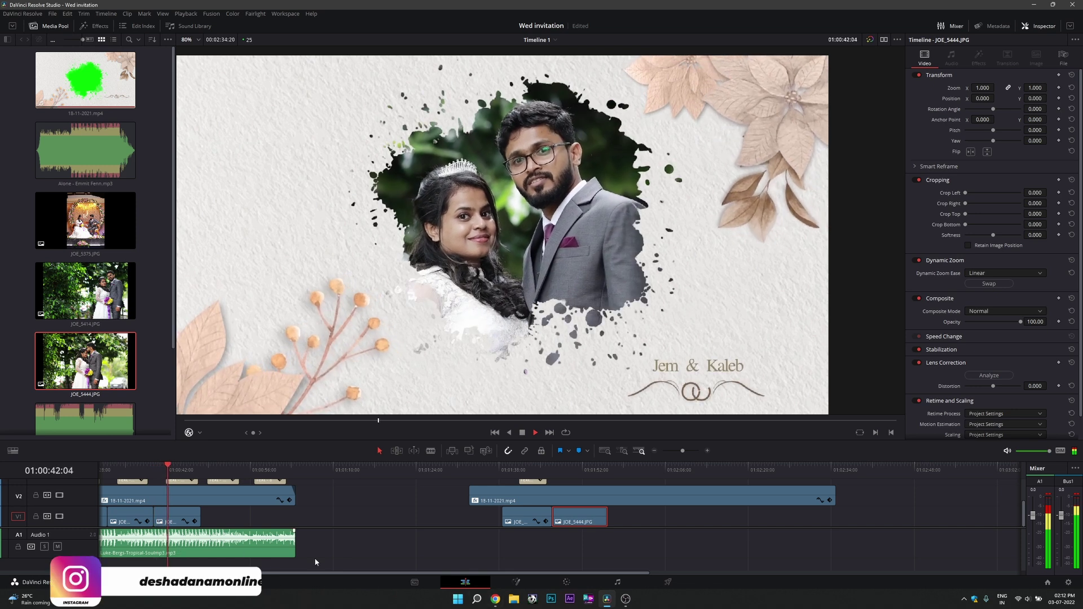
key("space")
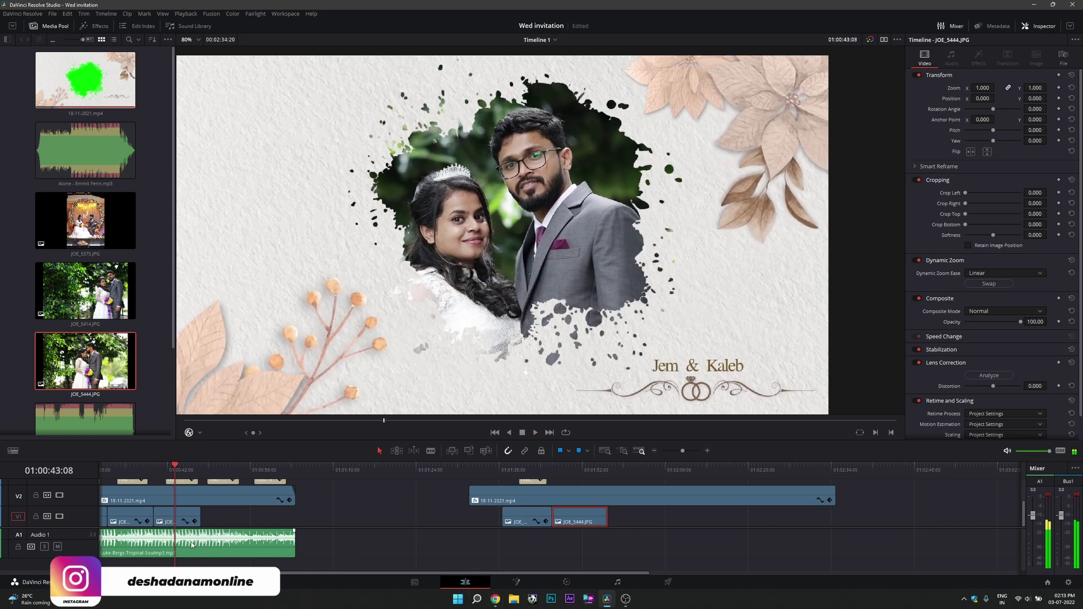
Step: Scrub through the later couple-photo section, checking frames at 01:01:47:24 and 01:01:51:04
scroll(192, 545, "down", 2)
left_click(457, 470)
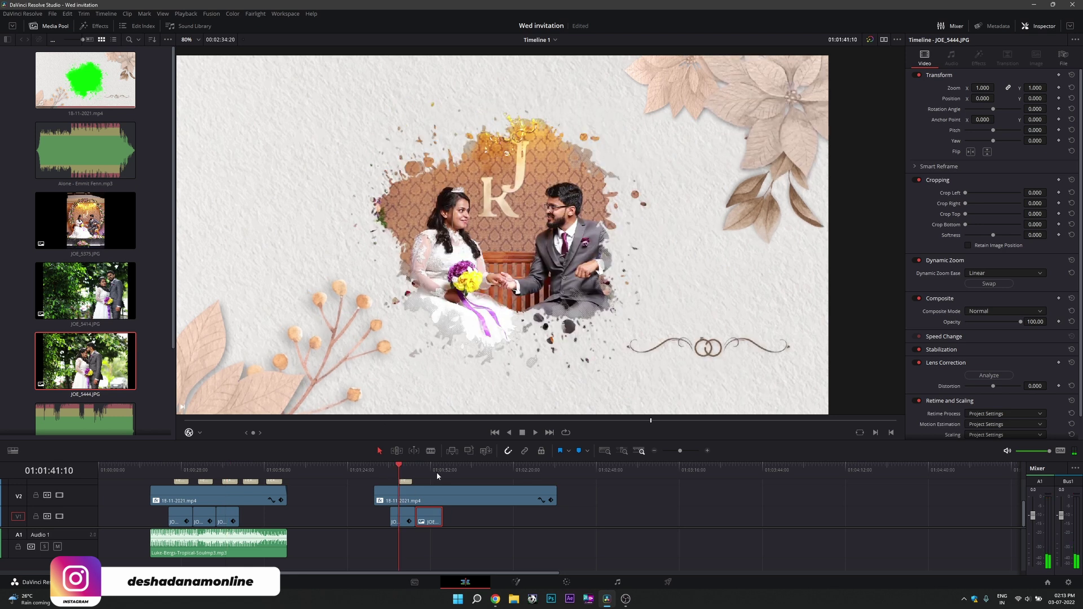
scroll(506, 477, "up", 2)
left_click(532, 469)
scroll(532, 469, "up", 2)
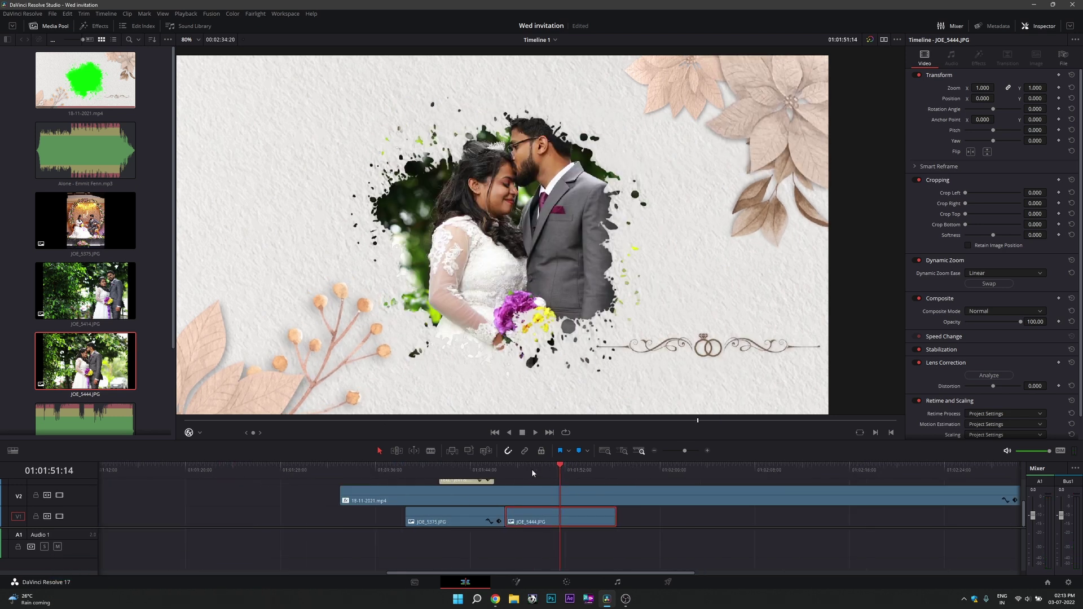
left_click(518, 469)
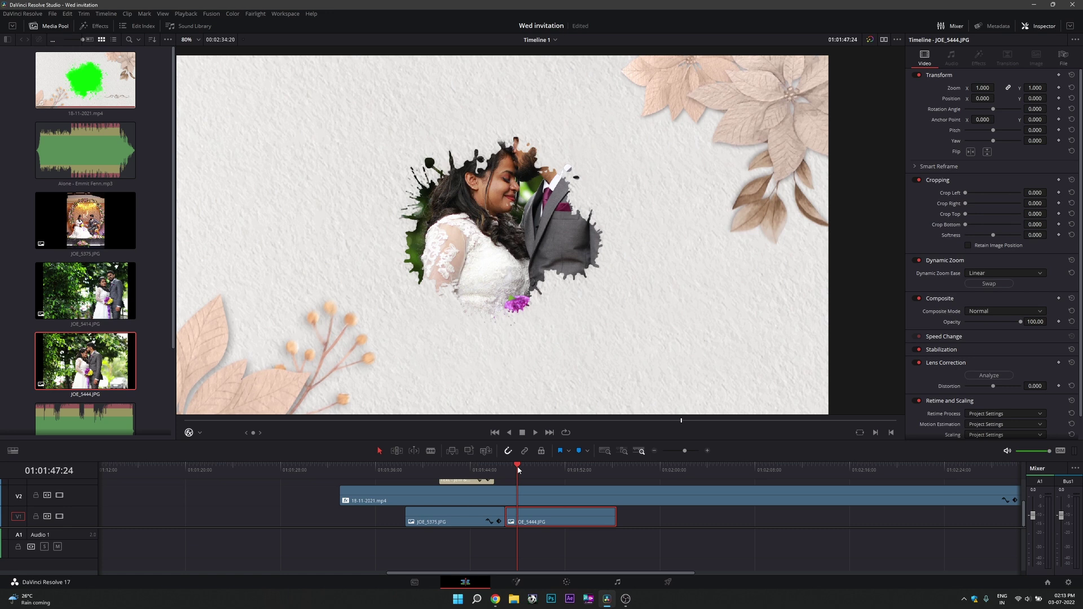
left_click(650, 522)
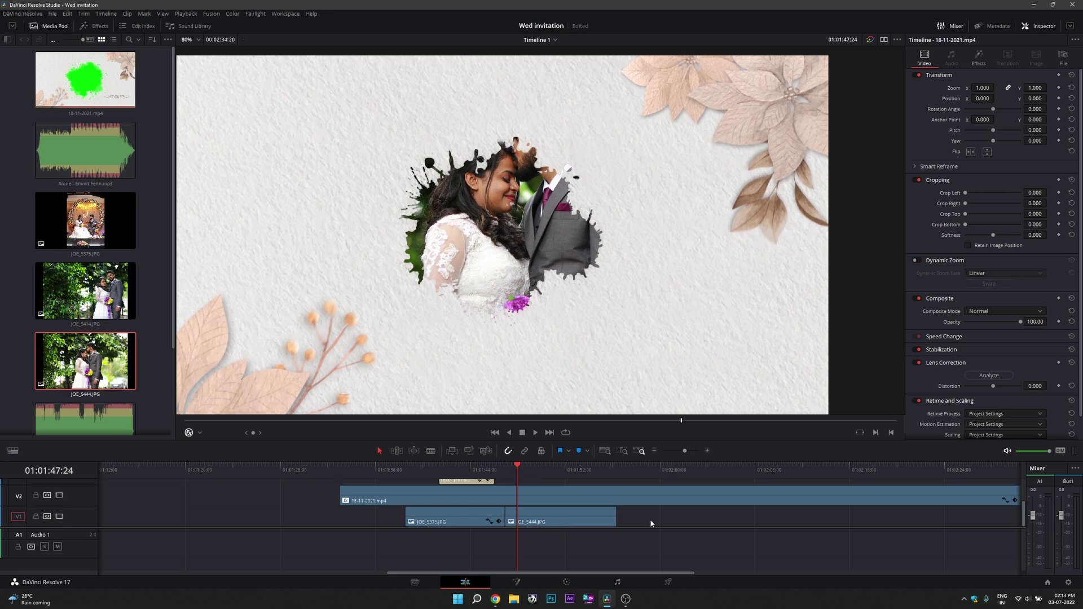
scroll(650, 523, "down", 2)
left_click(579, 470)
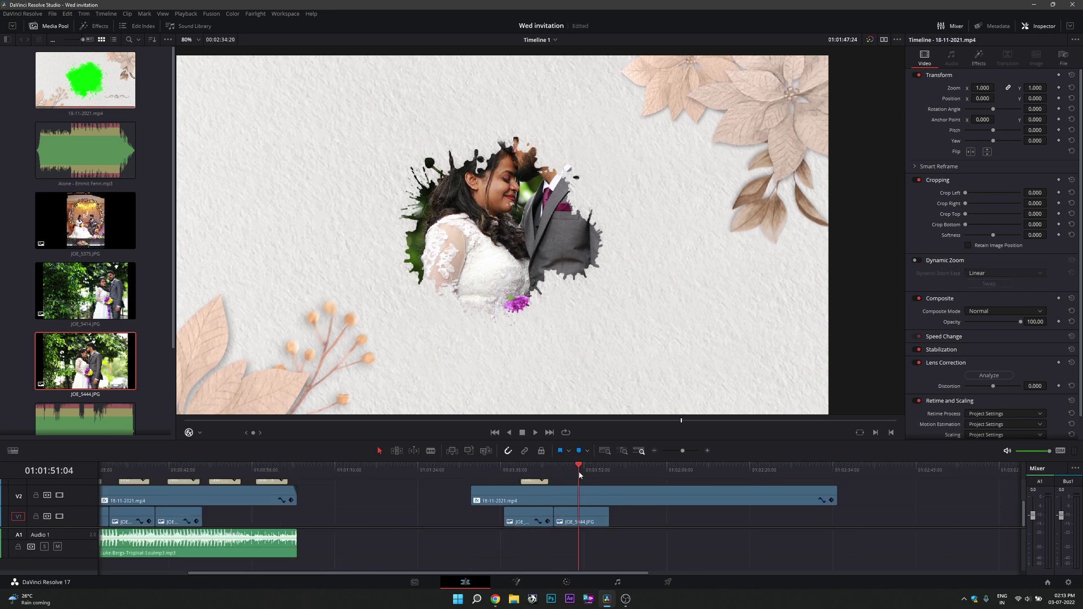
left_click(272, 470)
scroll(732, 553, "up", 3)
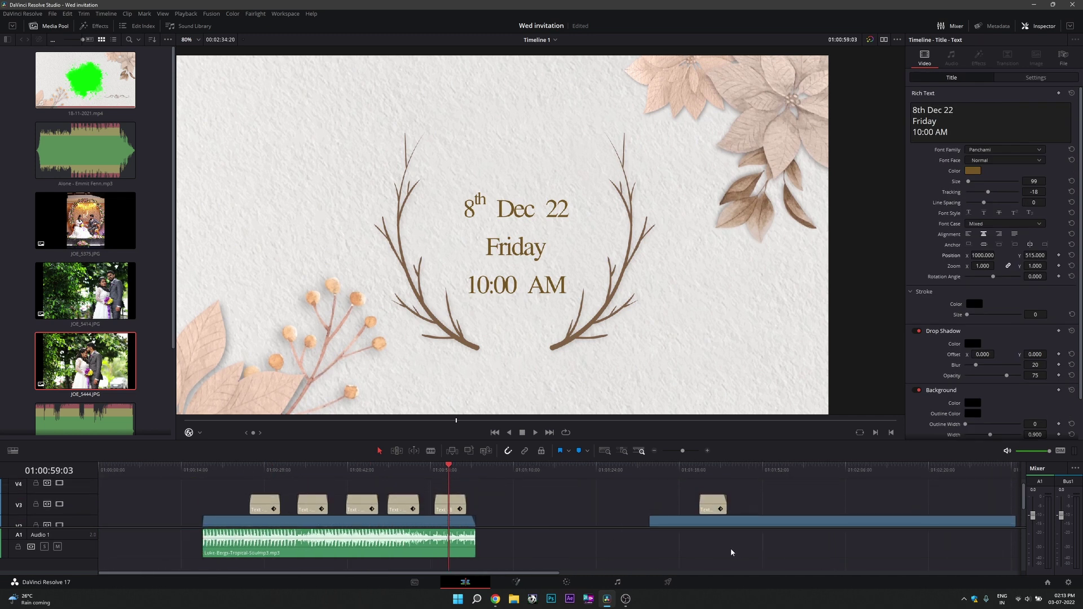
Step: Set an in point at the first background clip's start and go to its end at 01:01:03:18
left_click(203, 470)
key("i")
left_click(499, 470)
left_click(477, 474)
Step: Mark the out point at 01:01:03:18 and queue the range as Untitled.mov in Videos
key("o")
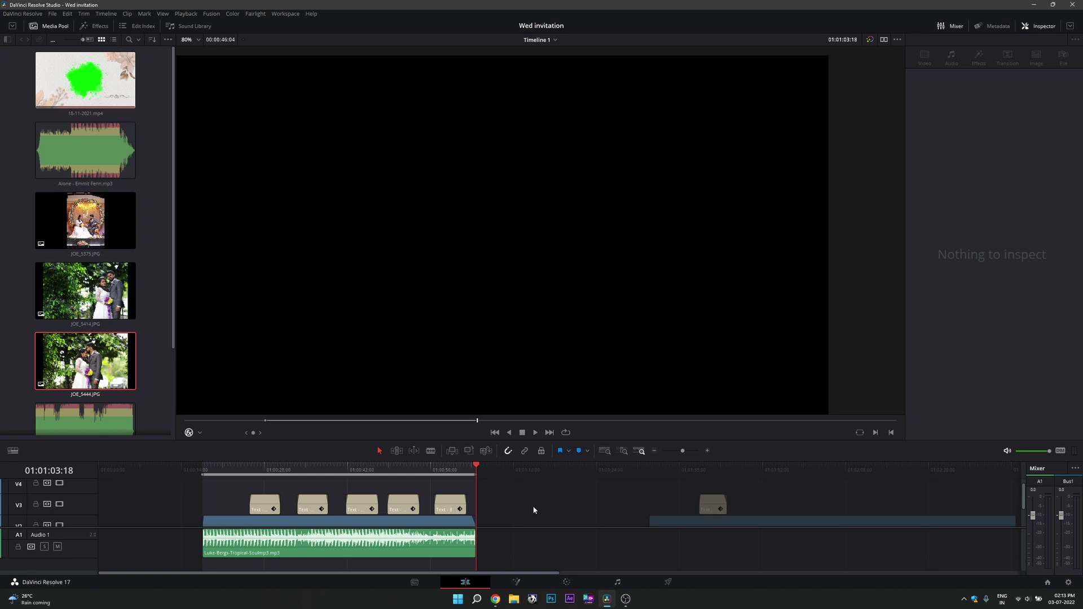
left_click(668, 583)
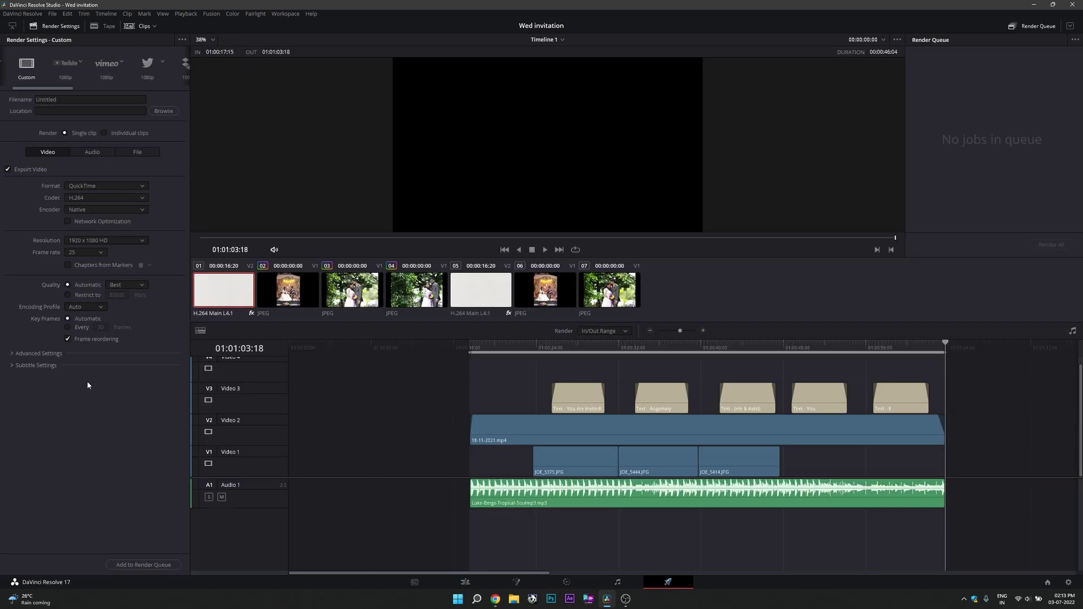
left_click(136, 566)
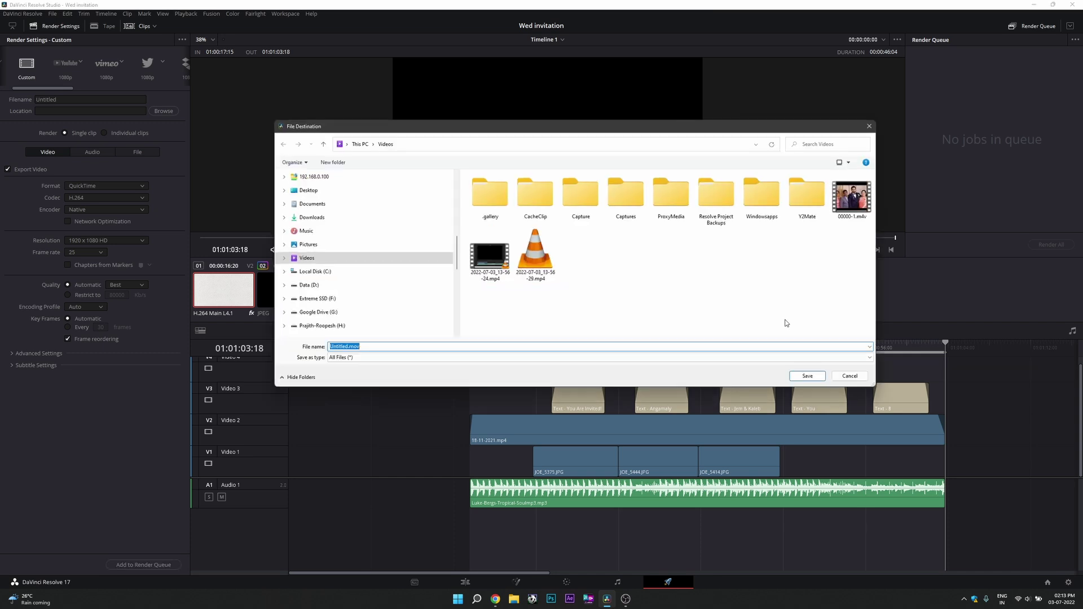
left_click(808, 377)
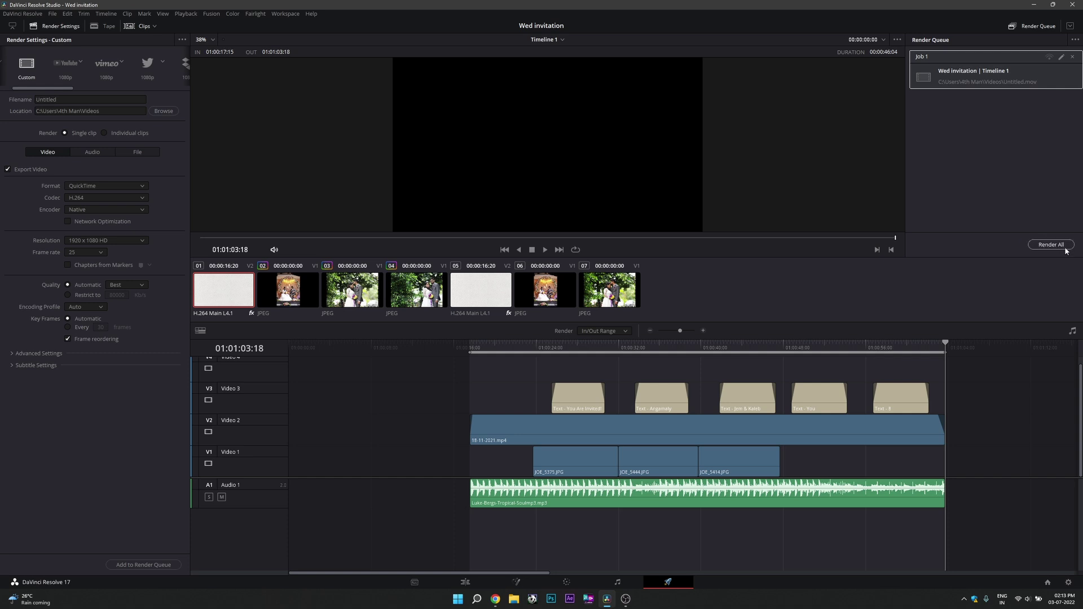
mouse_move(653, 354)
left_mouse_down()
mouse_move(909, 351)
mouse_move(720, 351)
left_mouse_up()
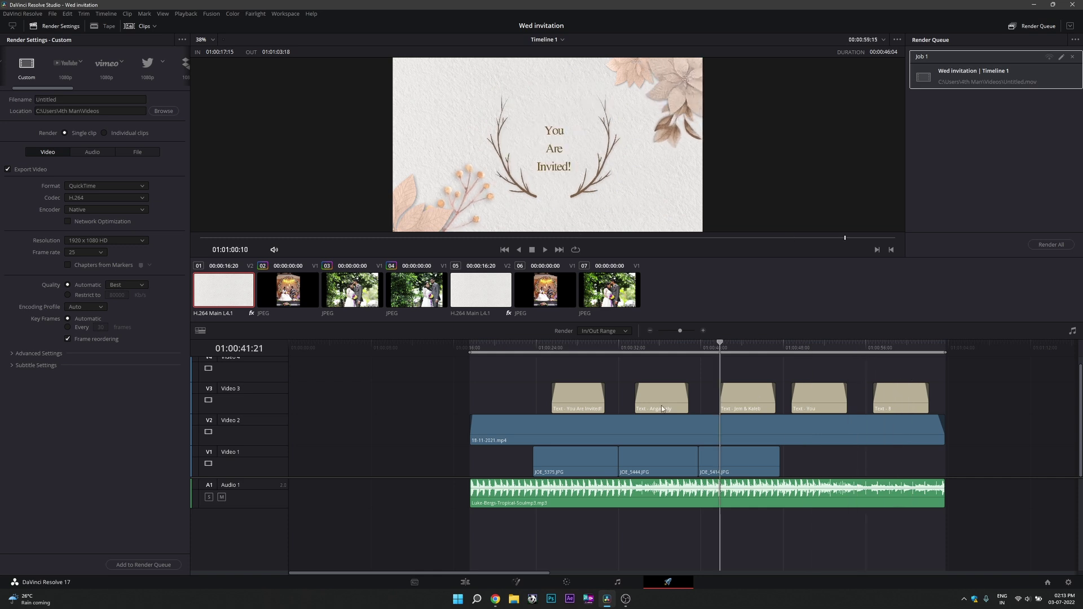
left_click_drag(663, 408, 686, 426)
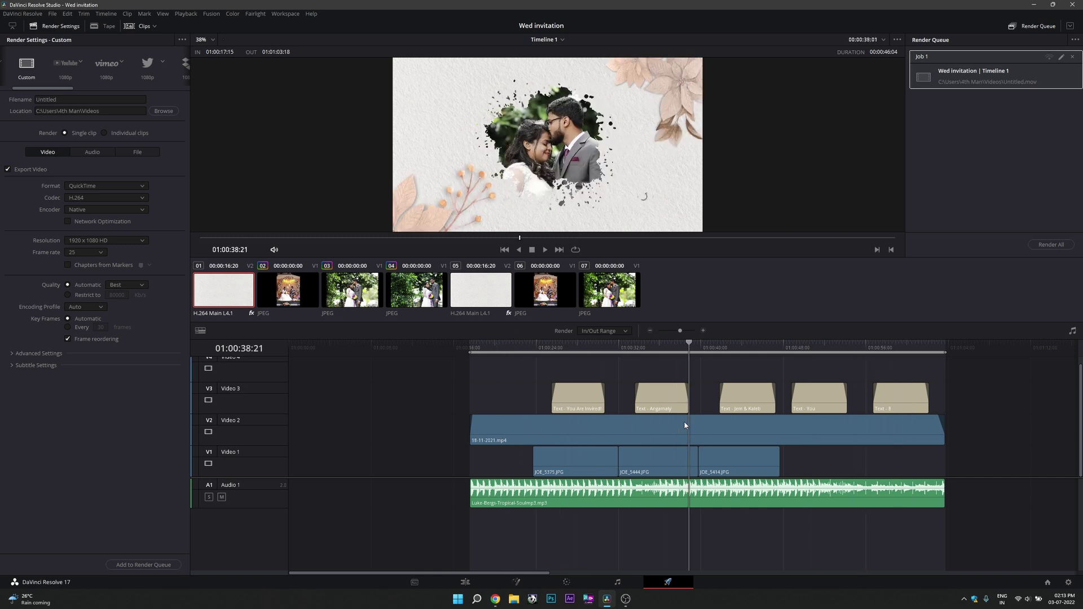